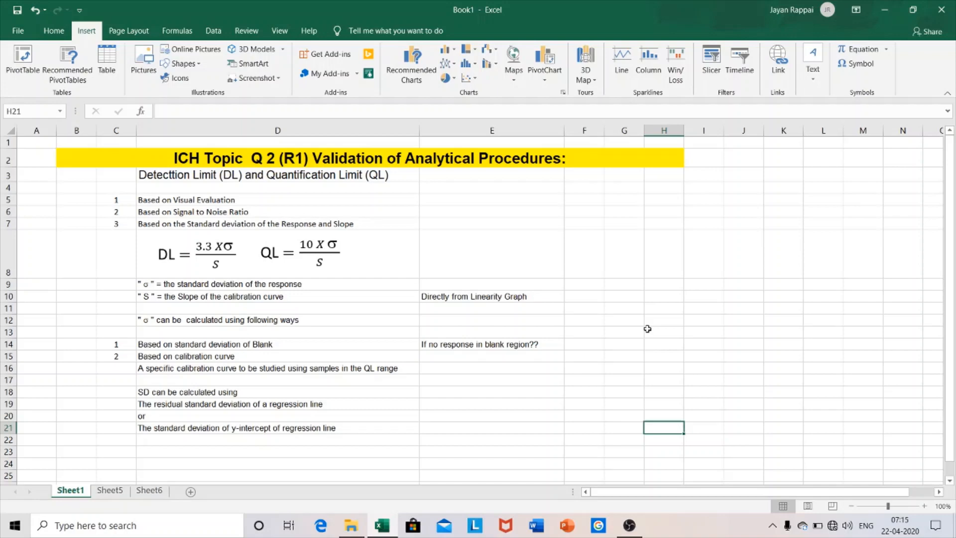
Switch to Sheet5 and enable the Analysis ToolPak add-in.
{"action": "left_click", "coordinate": [110, 490]}
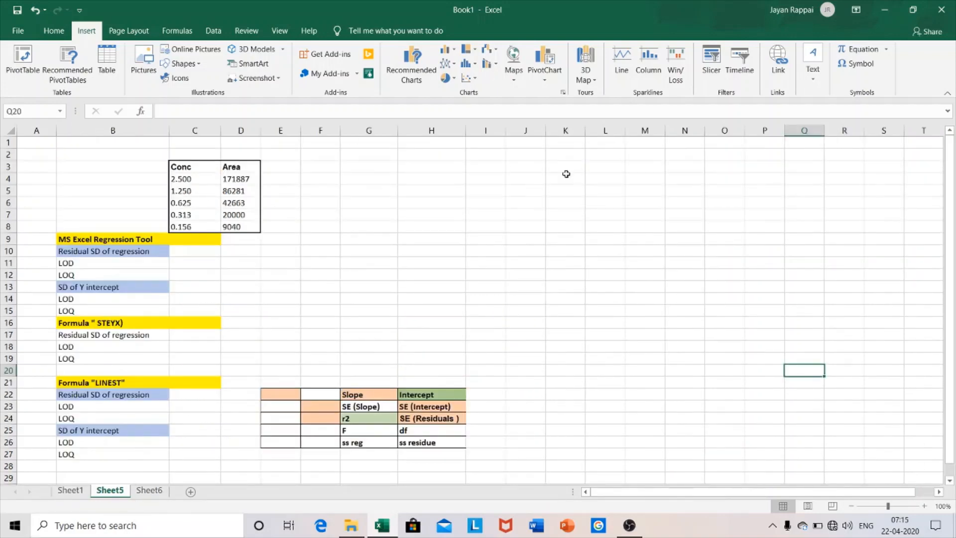
{"action": "left_click", "coordinate": [316, 277]}
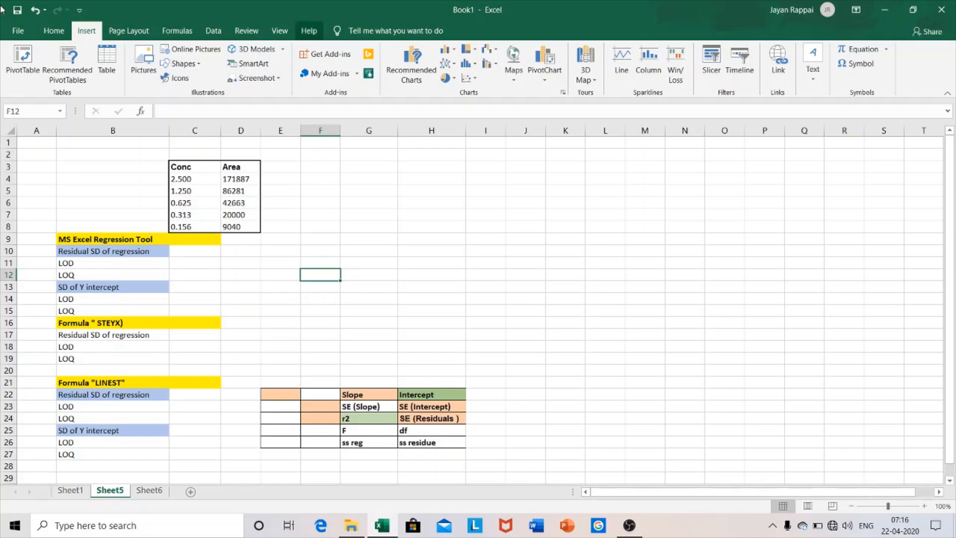
{"action": "left_click", "coordinate": [214, 31]}
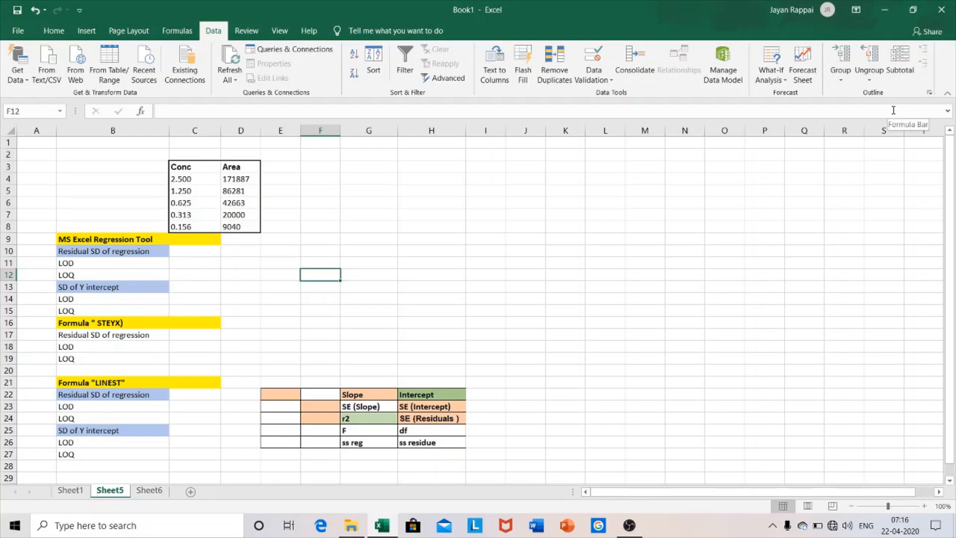
{"action": "left_click", "coordinate": [16, 30]}
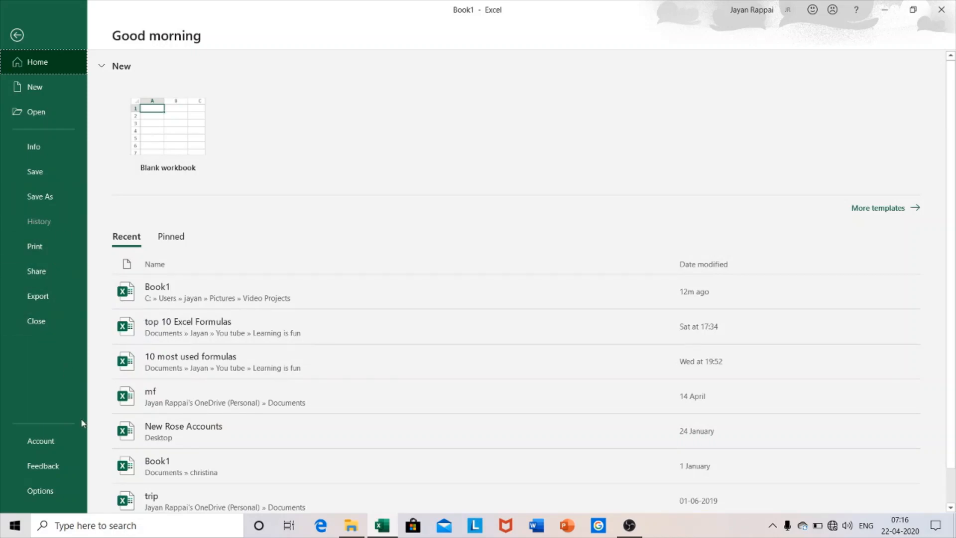
{"action": "left_click", "coordinate": [53, 490]}
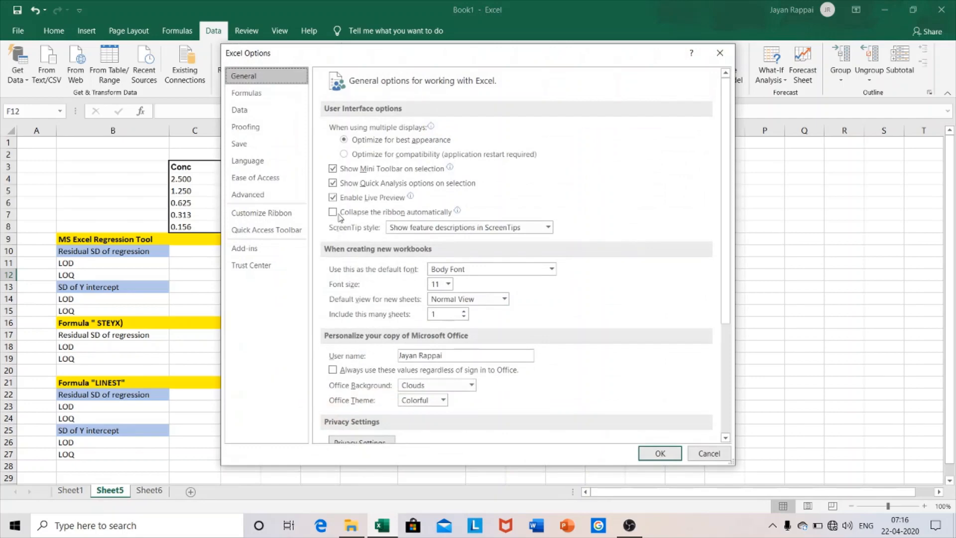
{"action": "left_click", "coordinate": [249, 250]}
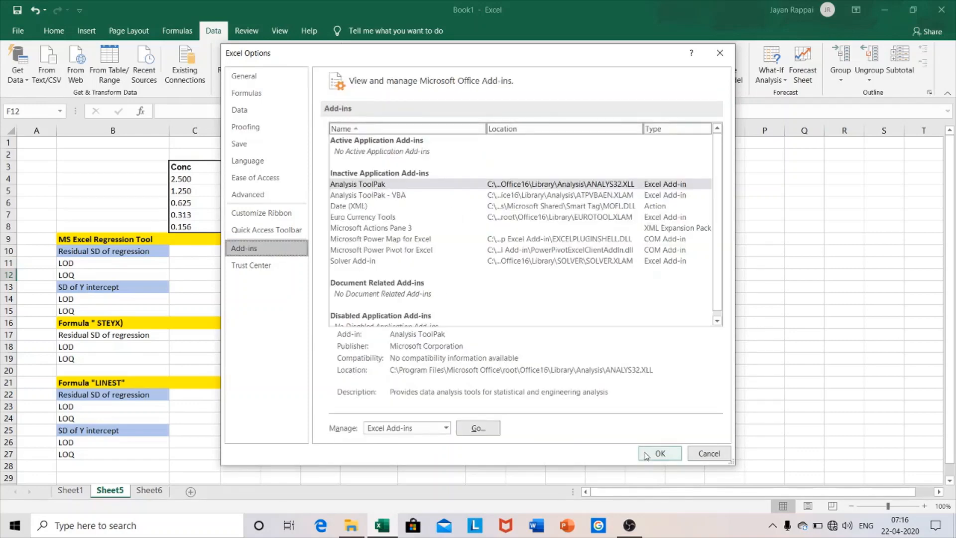
{"action": "left_click", "coordinate": [477, 428]}
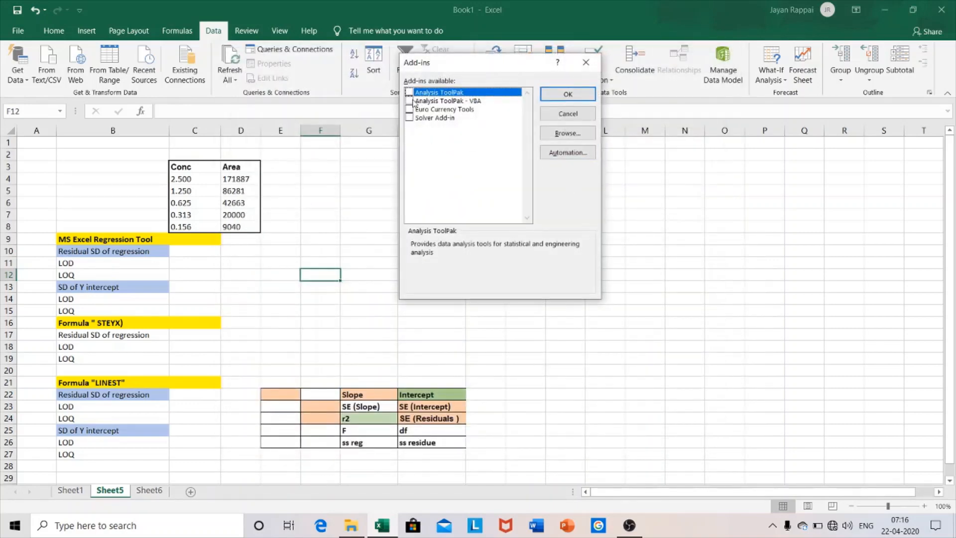
{"action": "left_click", "coordinate": [575, 94]}
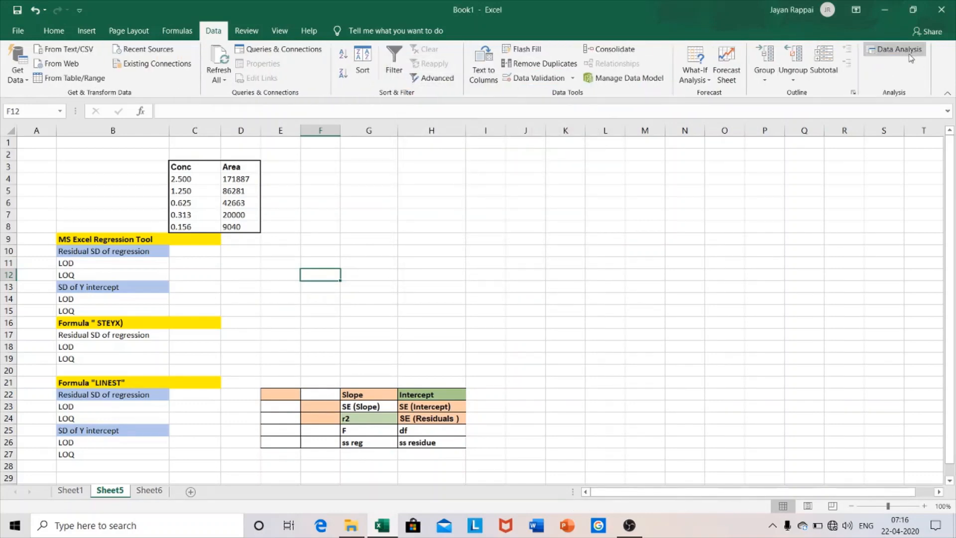
Start a Regression analysis with the area values D4:D8 as Y range and the concentrations C4:C8 as X range.
{"action": "left_click", "coordinate": [902, 52]}
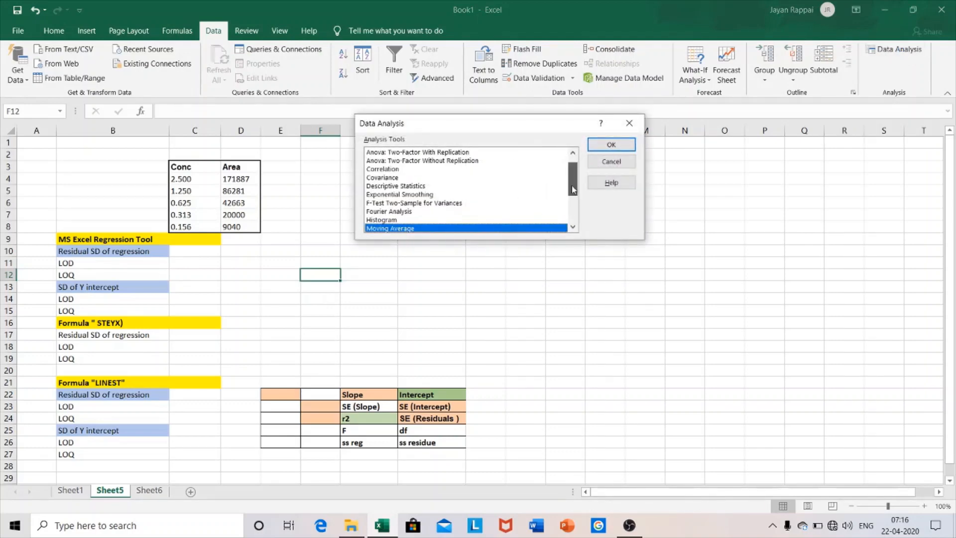
{"action": "left_click_drag", "start_coordinate": [571, 184], "coordinate": [571, 197]}
{"action": "left_click", "coordinate": [393, 221]}
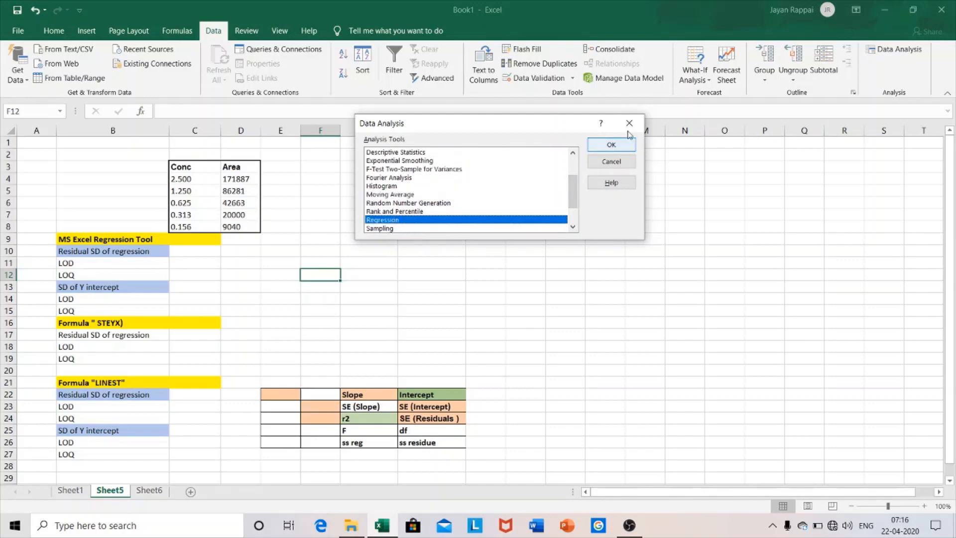
{"action": "left_click", "coordinate": [611, 144]}
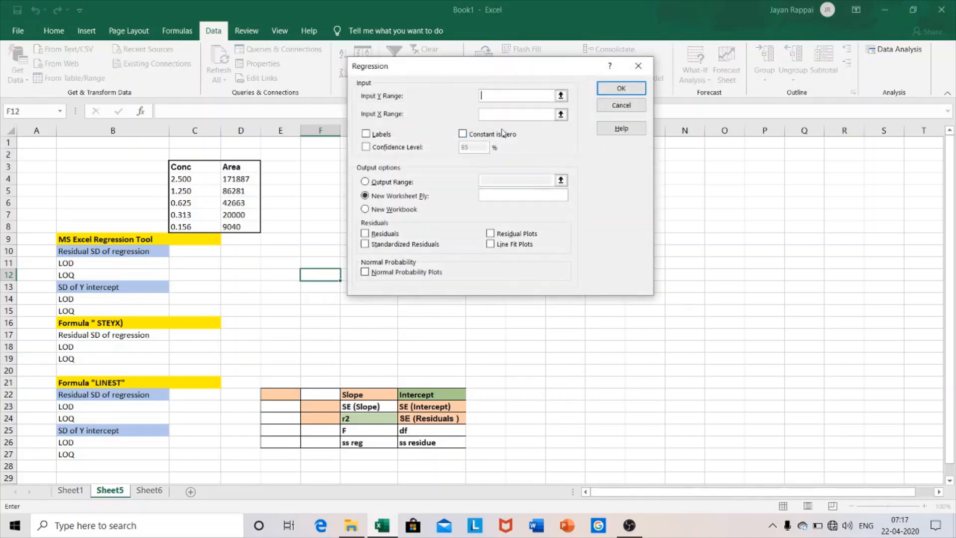
{"action": "left_click_drag", "start_coordinate": [522, 63], "coordinate": [710, 91]}
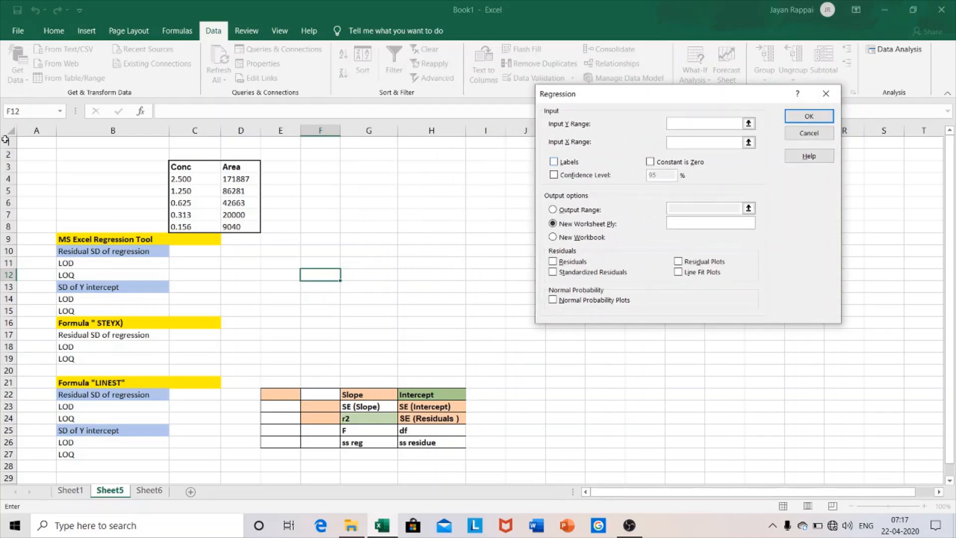
{"action": "left_click_drag", "start_coordinate": [234, 178], "coordinate": [233, 225]}
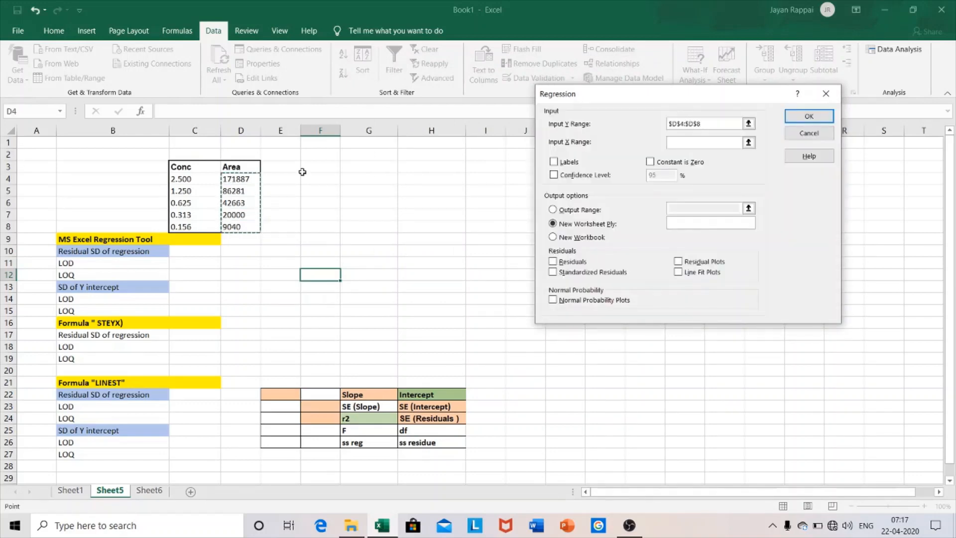
{"action": "left_click", "coordinate": [700, 142]}
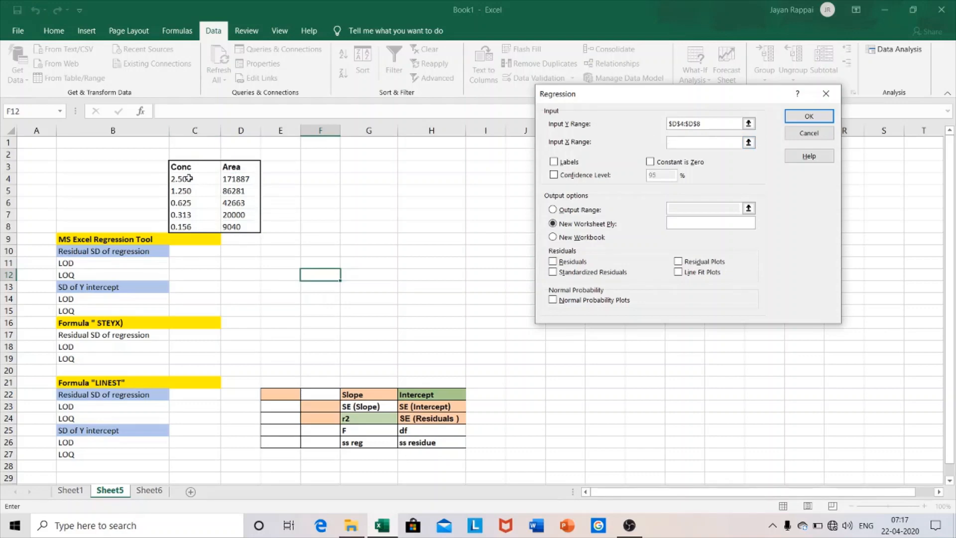
{"action": "left_click_drag", "start_coordinate": [189, 178], "coordinate": [187, 228]}
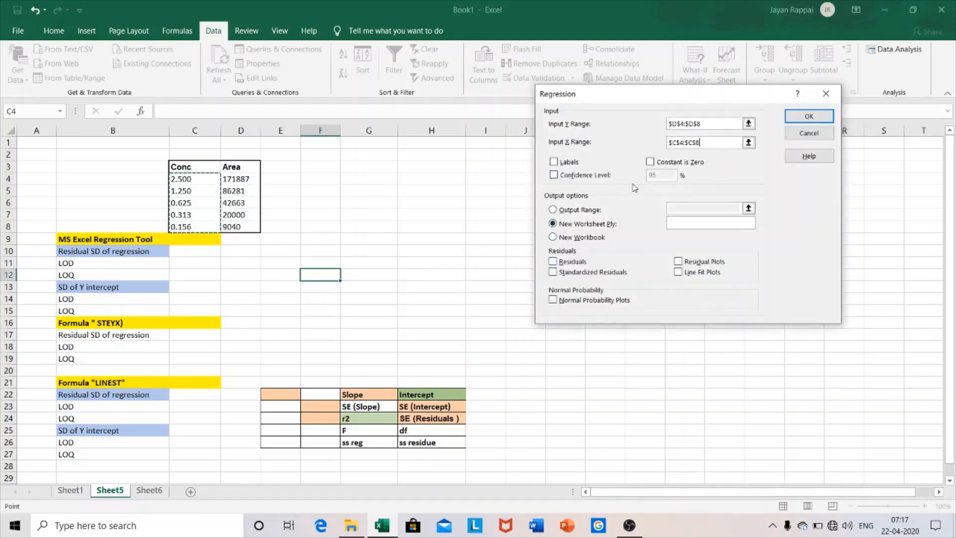
Enable the 95% confidence level, residuals, standardized residuals, residual plots and line fit plots for the regression.
{"action": "left_click", "coordinate": [553, 175]}
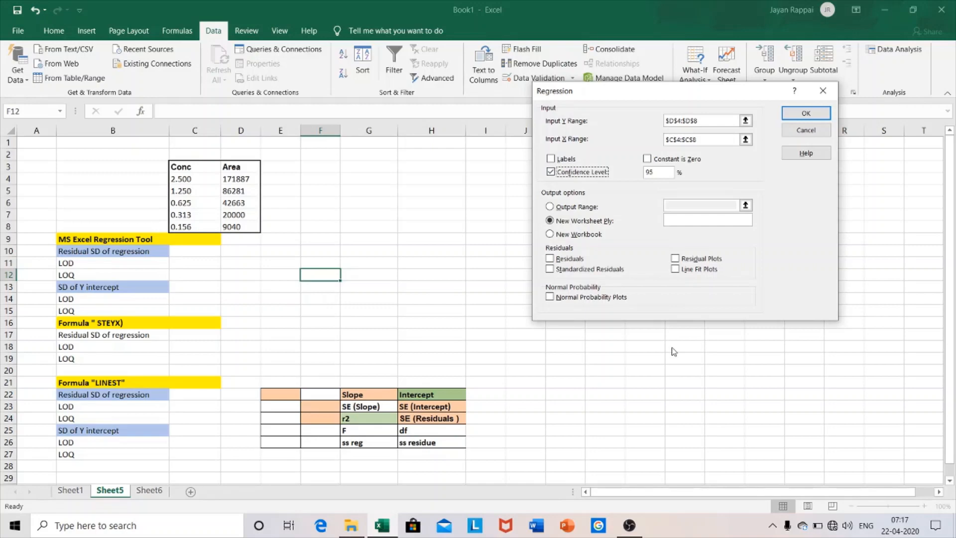
{"action": "left_click", "coordinate": [550, 260]}
{"action": "left_click", "coordinate": [675, 259]}
{"action": "left_click", "coordinate": [550, 272]}
{"action": "left_click", "coordinate": [676, 270]}
{"action": "left_click_drag", "start_coordinate": [635, 101], "coordinate": [313, 6]}
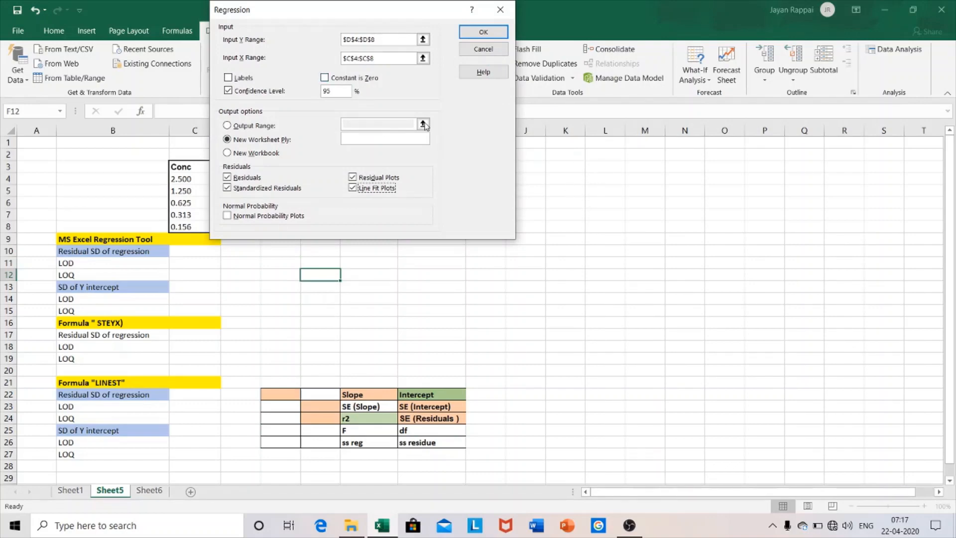
Set the regression output range to cell L5 on the current sheet and run the analysis.
{"action": "left_click", "coordinate": [226, 125]}
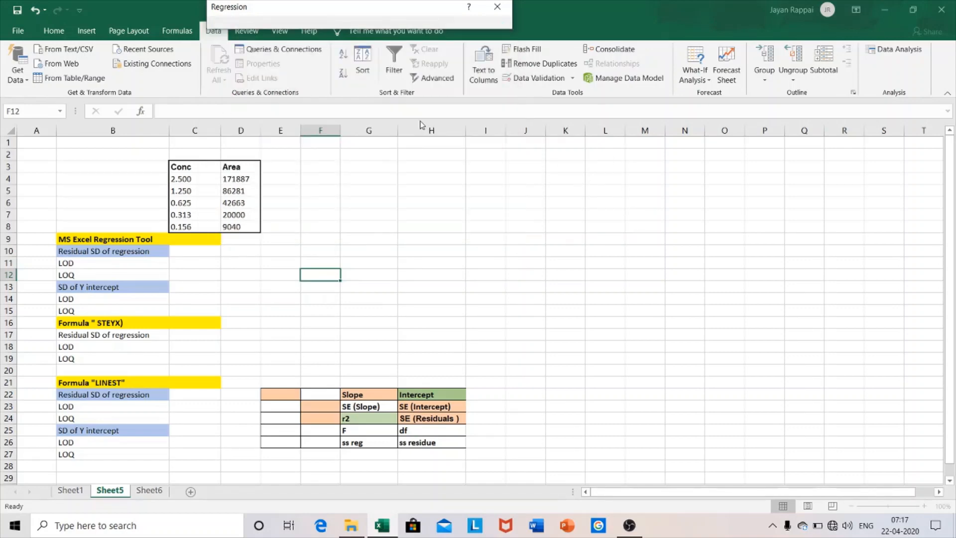
{"action": "left_click", "coordinate": [419, 121]}
{"action": "left_click", "coordinate": [598, 189]}
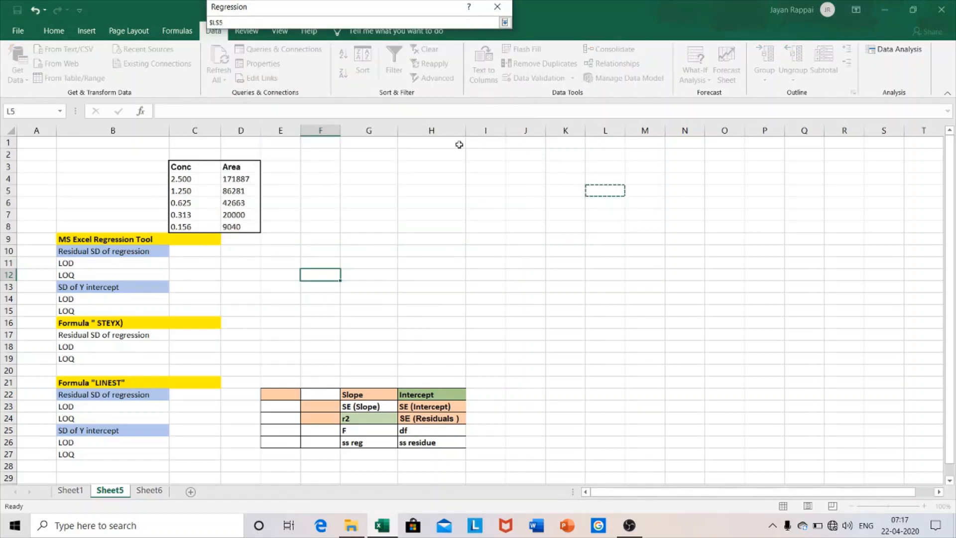
{"action": "key", "text": "Return"}
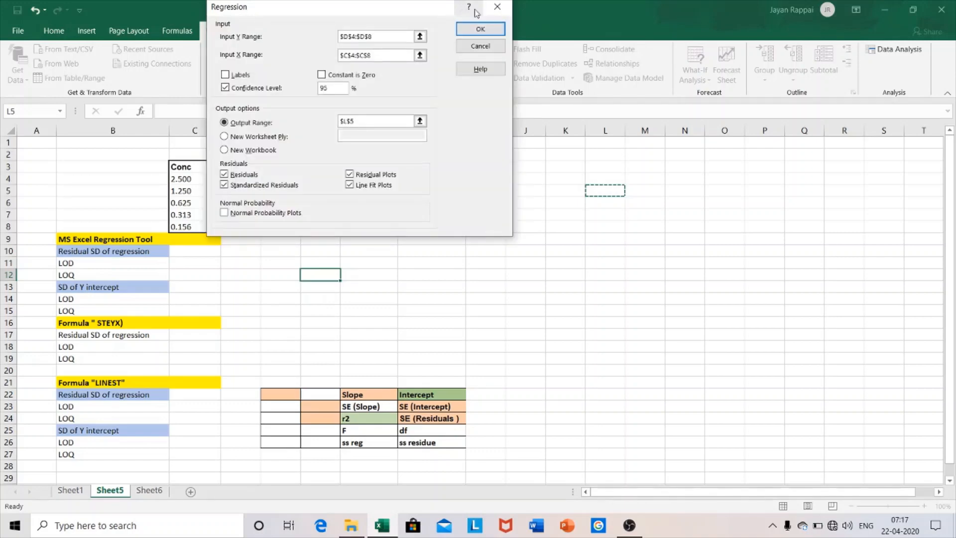
{"action": "left_click", "coordinate": [478, 31]}
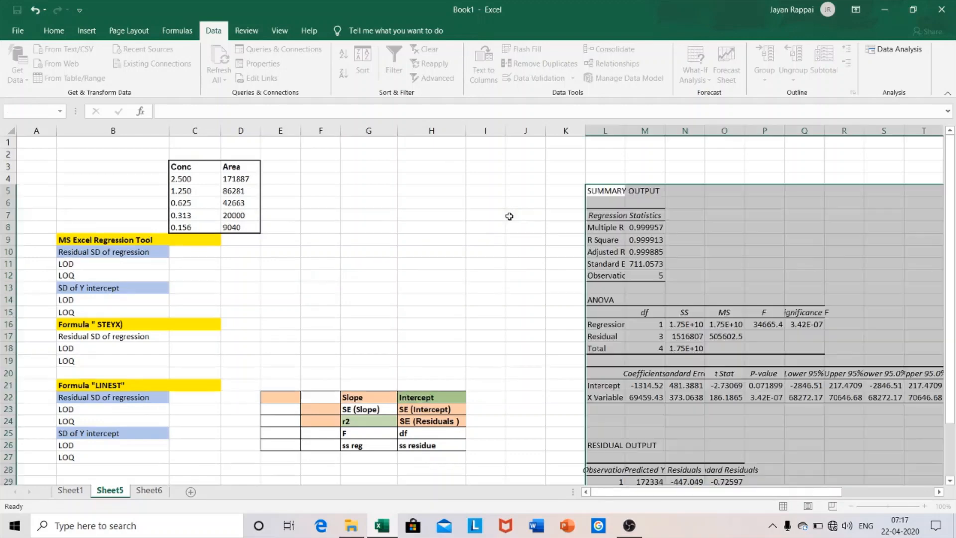
Move the regression summary output to start at J2 and widen columns J to L to fit their contents.
{"action": "left_click_drag", "start_coordinate": [686, 184], "coordinate": [616, 154]}
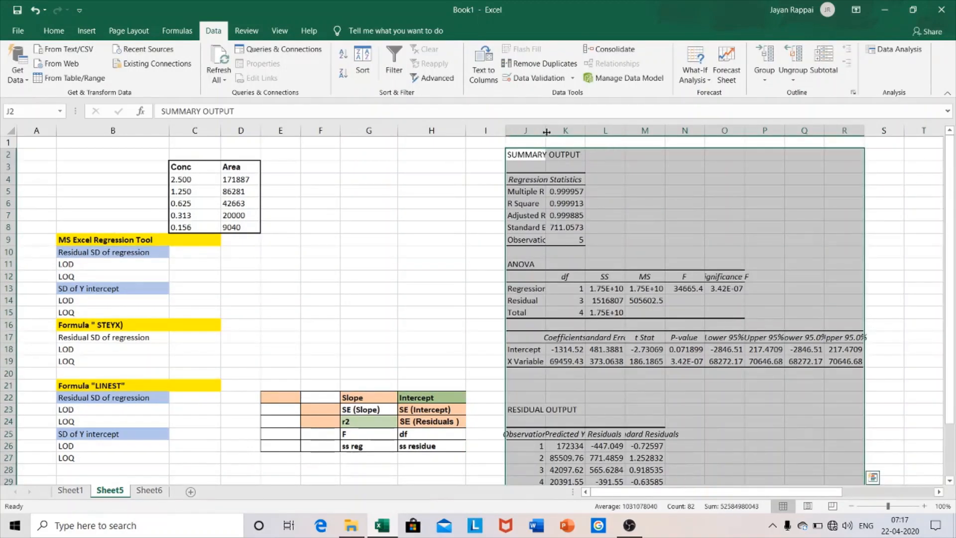
{"action": "left_click_drag", "start_coordinate": [545, 128], "coordinate": [728, 130]}
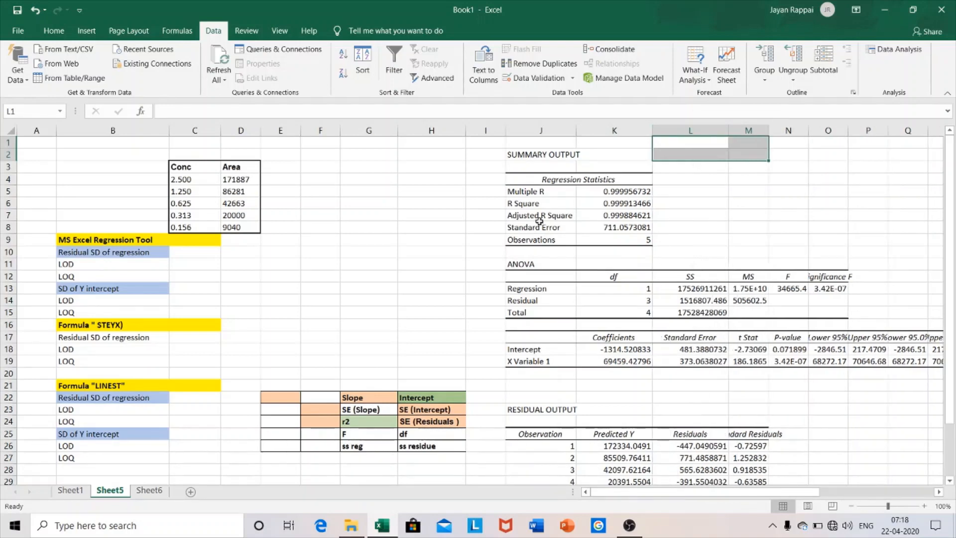
Fill the regression standard error (K8), X Variable 1 coefficient (K19) and intercept standard error (L18) with yellow.
{"action": "left_click", "coordinate": [604, 226]}
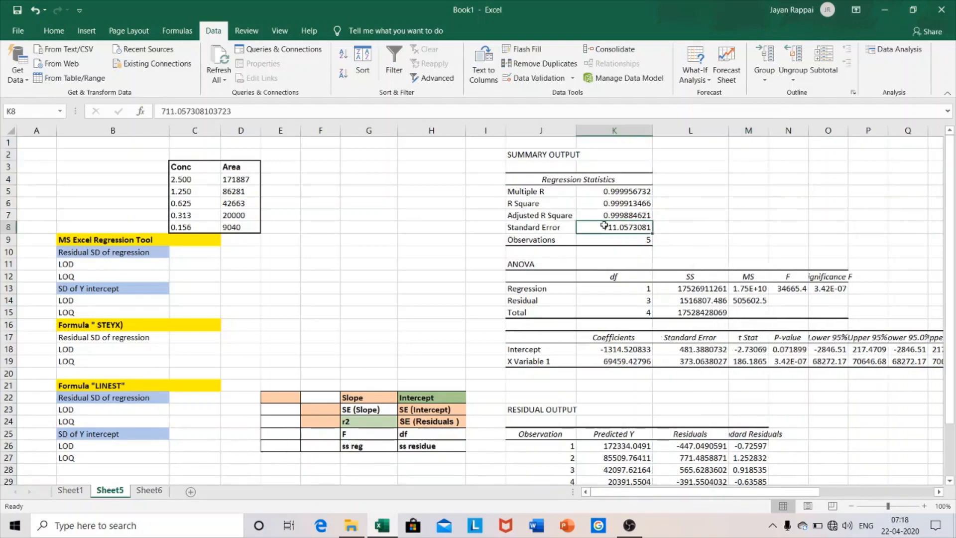
{"action": "left_click", "coordinate": [54, 31]}
{"action": "left_click", "coordinate": [194, 74]}
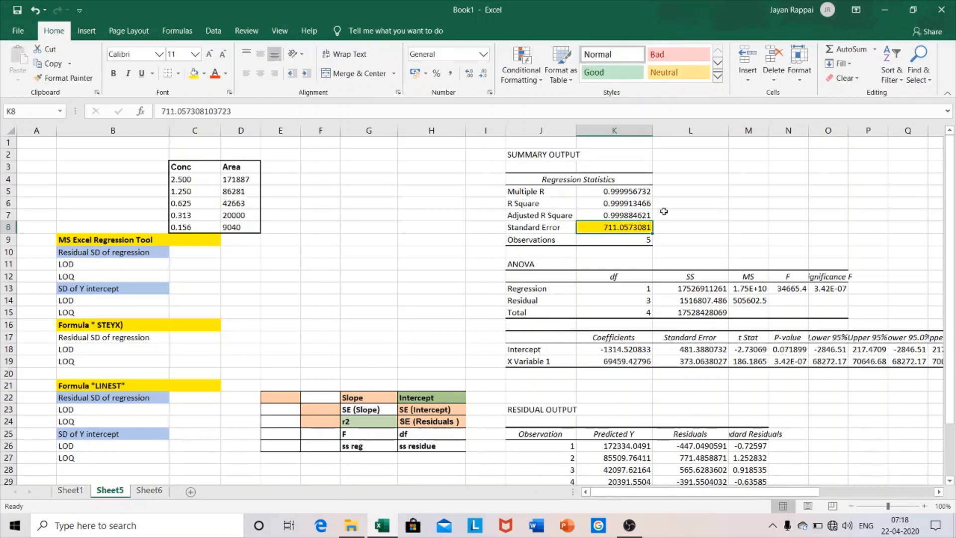
{"action": "left_click", "coordinate": [700, 193]}
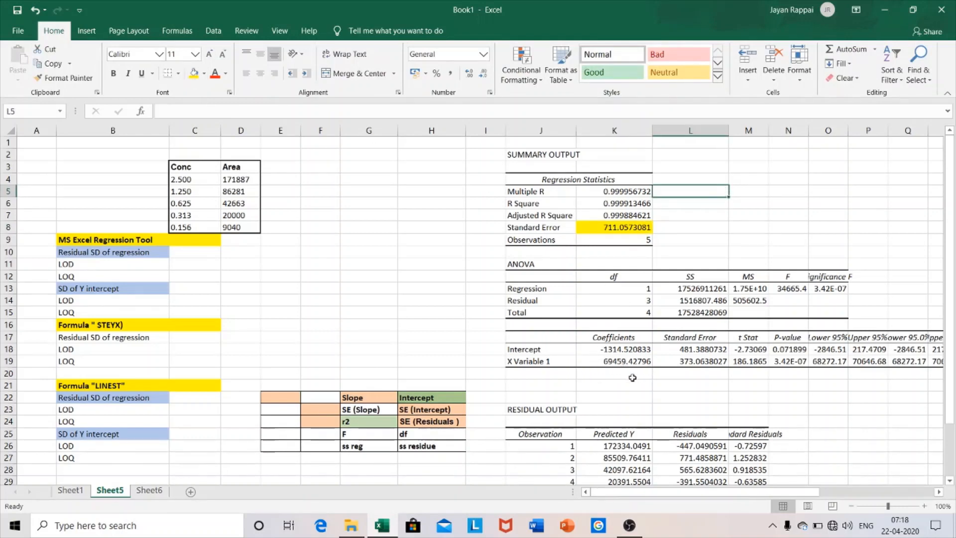
{"action": "left_click", "coordinate": [623, 361]}
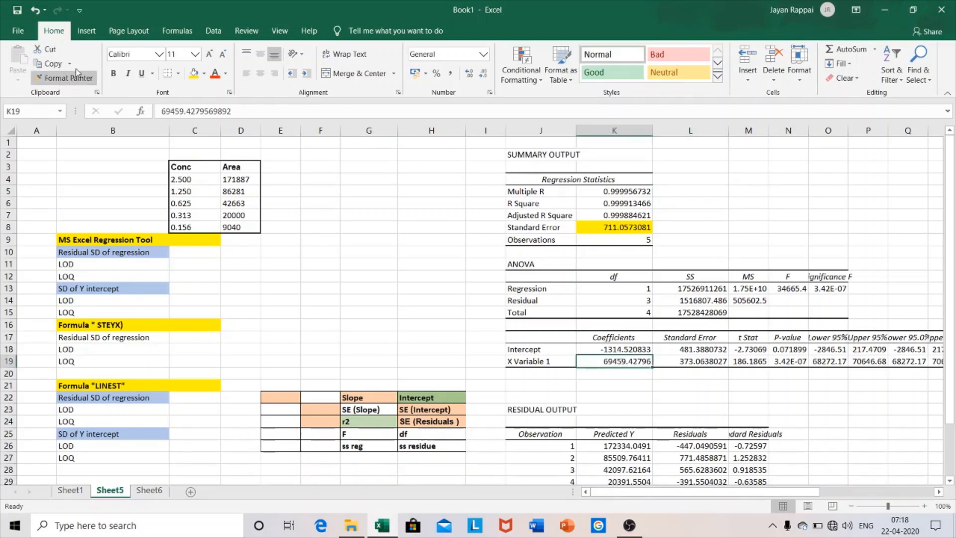
{"action": "left_click", "coordinate": [194, 74]}
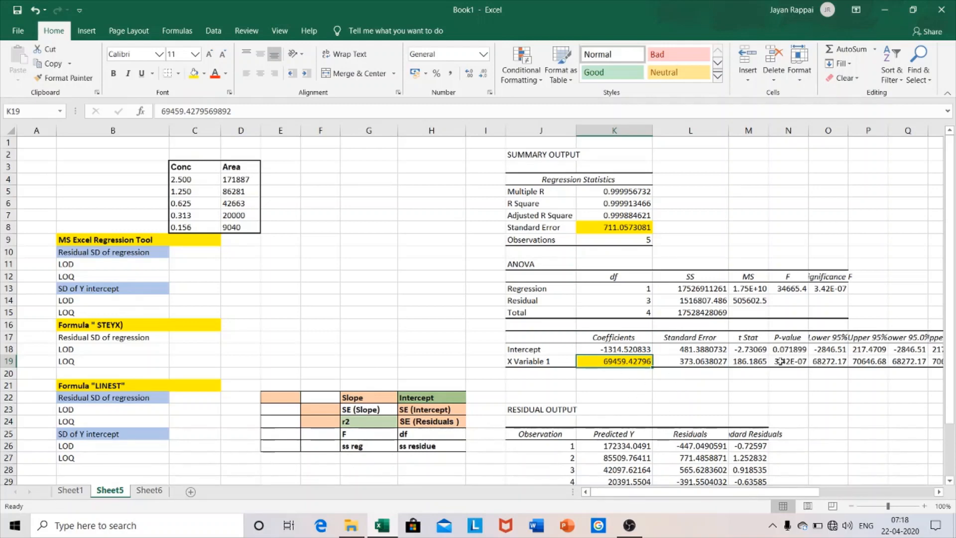
{"action": "left_click", "coordinate": [704, 351]}
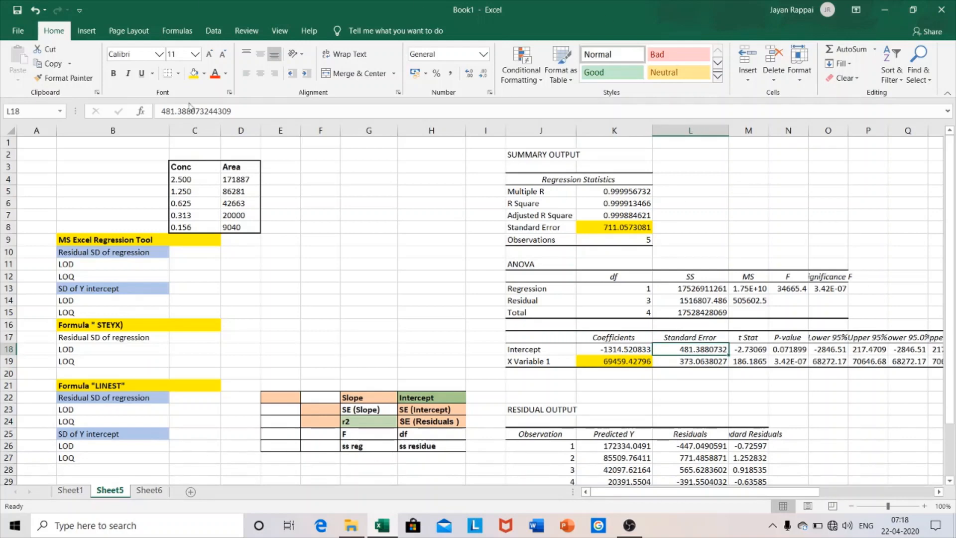
{"action": "left_click", "coordinate": [193, 74]}
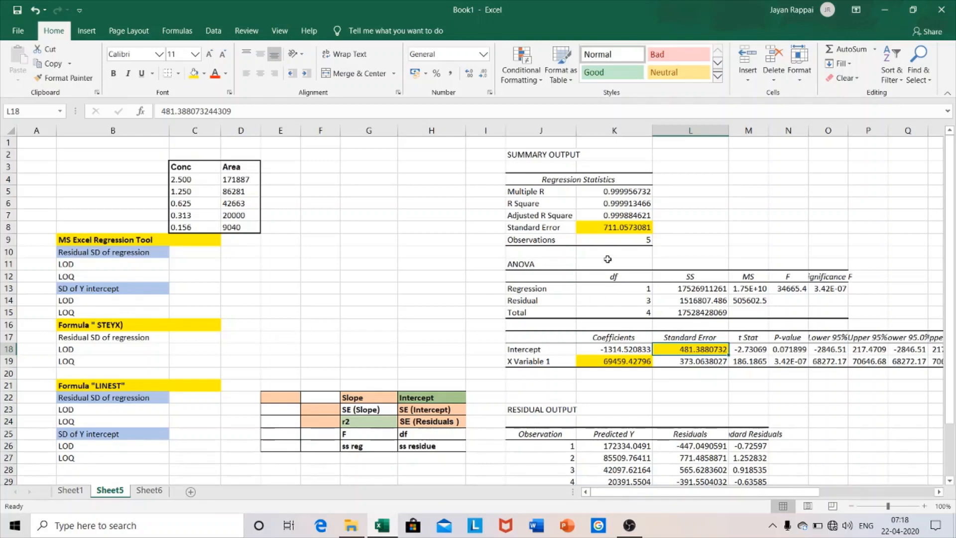
Move the Residual Plot chart toward the summary tables so most of it clears the Line Fit Plot.
{"action": "left_click_drag", "start_coordinate": [749, 492], "coordinate": [840, 496]}
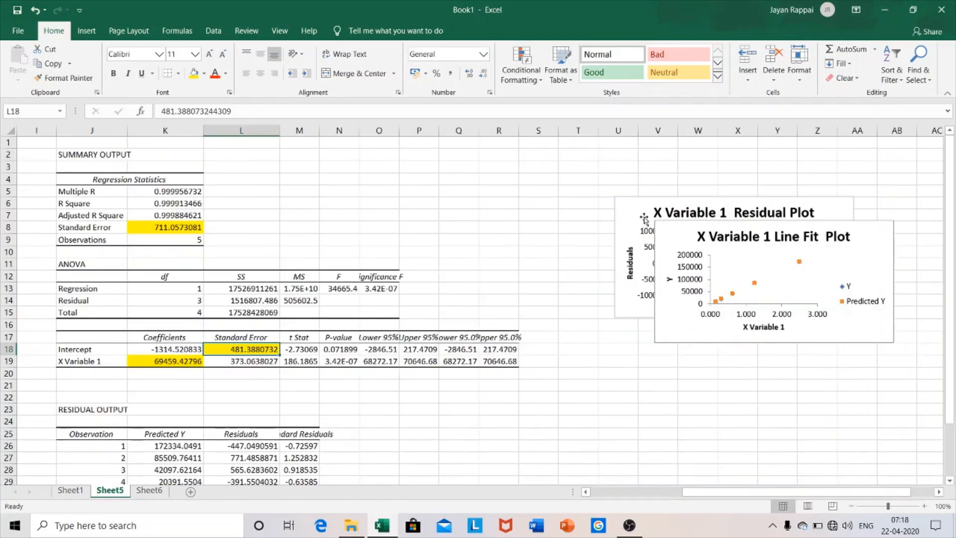
{"action": "left_click_drag", "start_coordinate": [642, 219], "coordinate": [479, 217]}
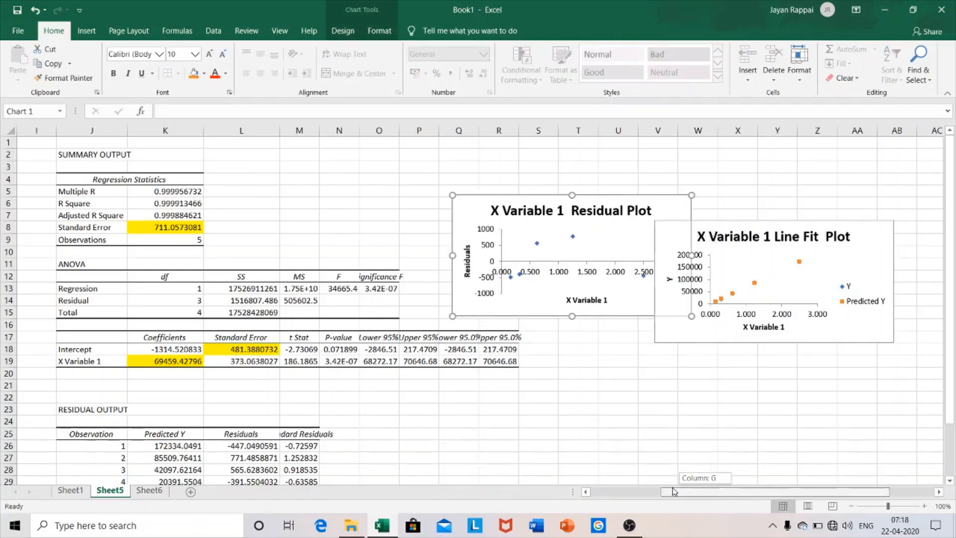
{"action": "left_click_drag", "start_coordinate": [704, 491], "coordinate": [612, 491]}
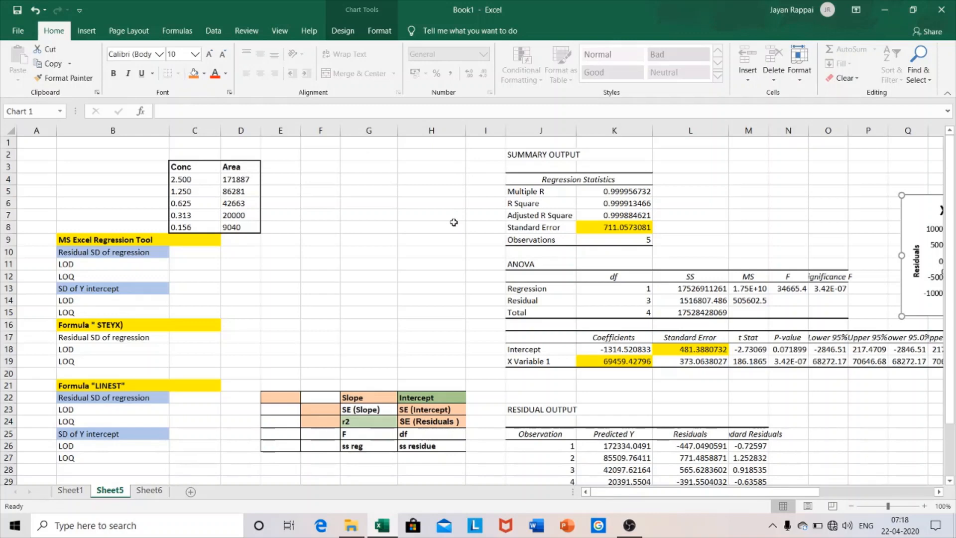
Insert a markers-only scatter chart of the Conc and Area data in C4:D8.
{"action": "left_click", "coordinate": [357, 255]}
{"action": "left_click_drag", "start_coordinate": [176, 178], "coordinate": [247, 229]}
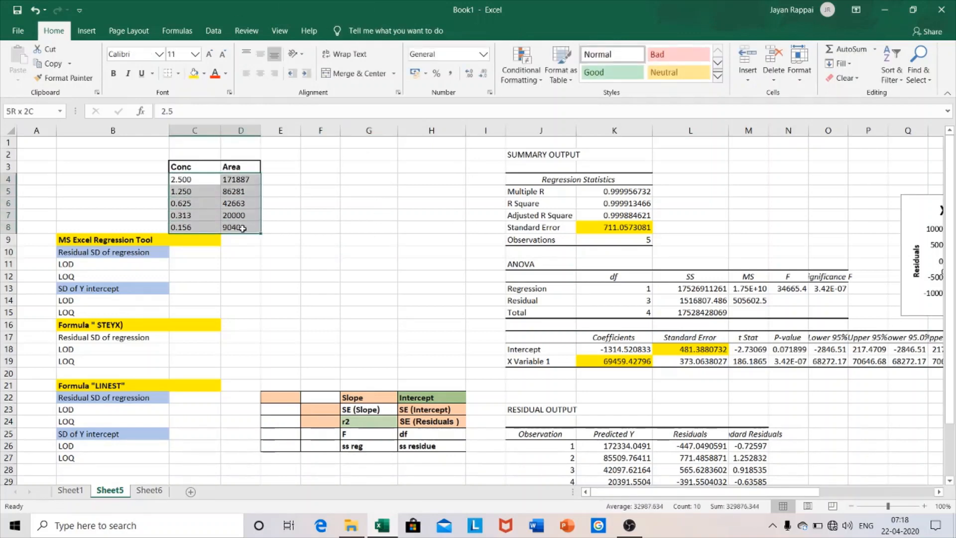
{"action": "left_click", "coordinate": [86, 34]}
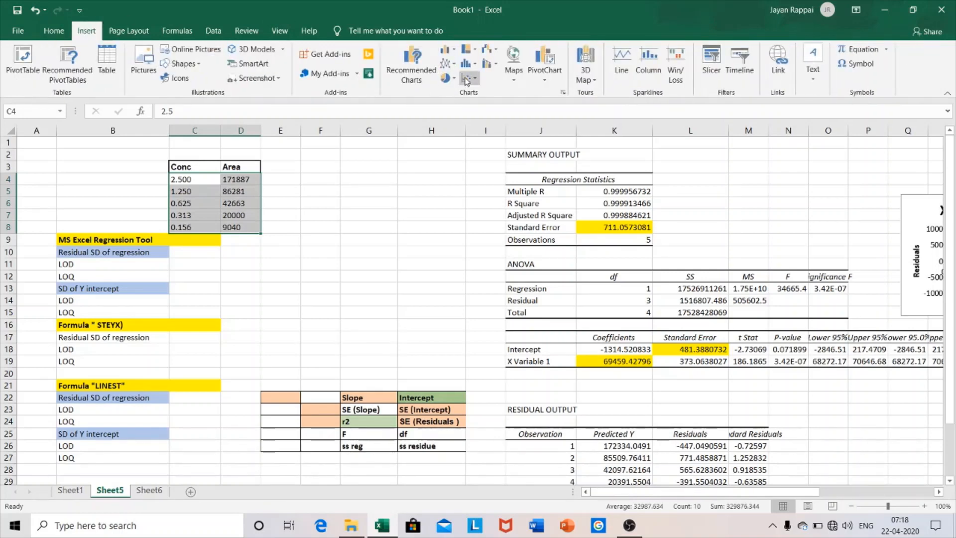
{"action": "left_click", "coordinate": [466, 79]}
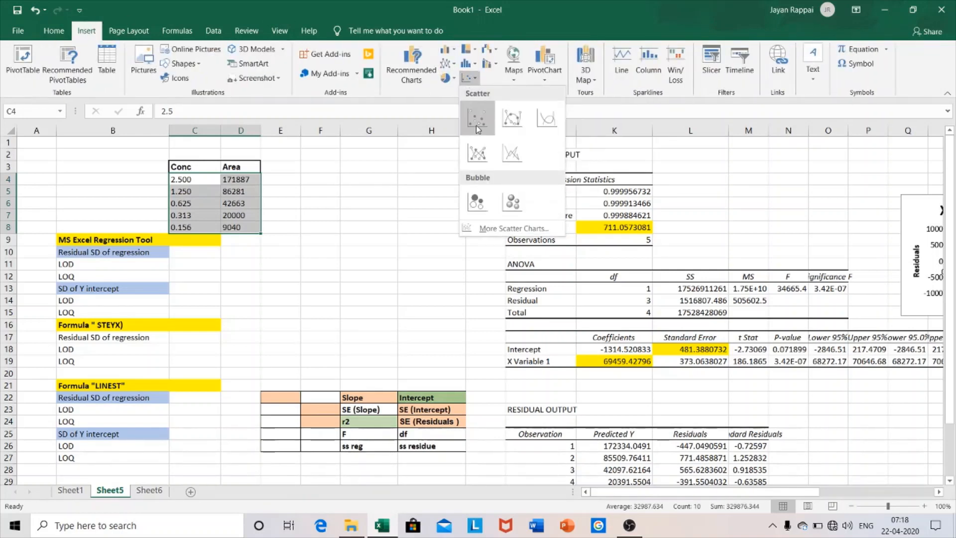
{"action": "left_click", "coordinate": [476, 124]}
Move the scatter chart up beside the data table and shrink it to clear the regression summary tables.
{"action": "left_click_drag", "start_coordinate": [430, 221], "coordinate": [408, 150]}
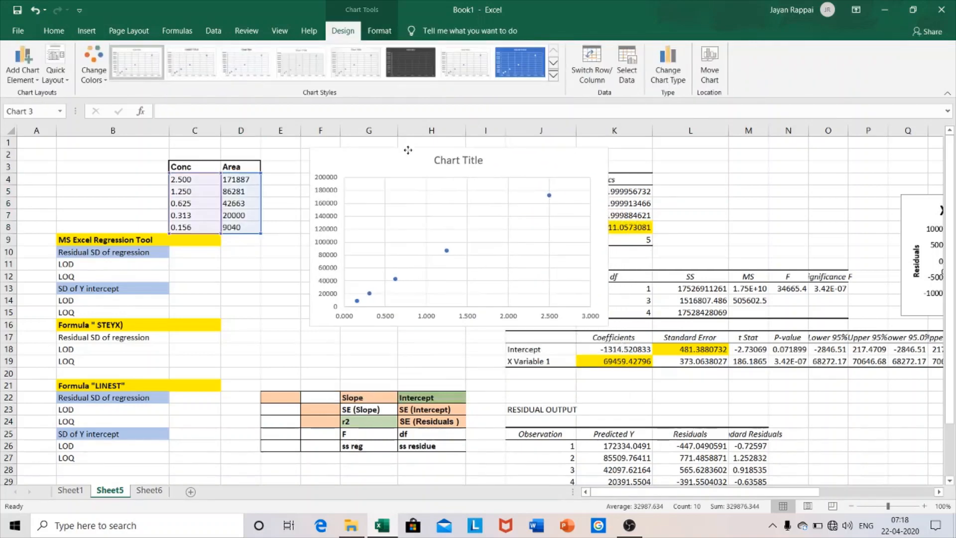
{"action": "left_click_drag", "start_coordinate": [608, 326], "coordinate": [493, 286]}
{"action": "left_click", "coordinate": [748, 190]}
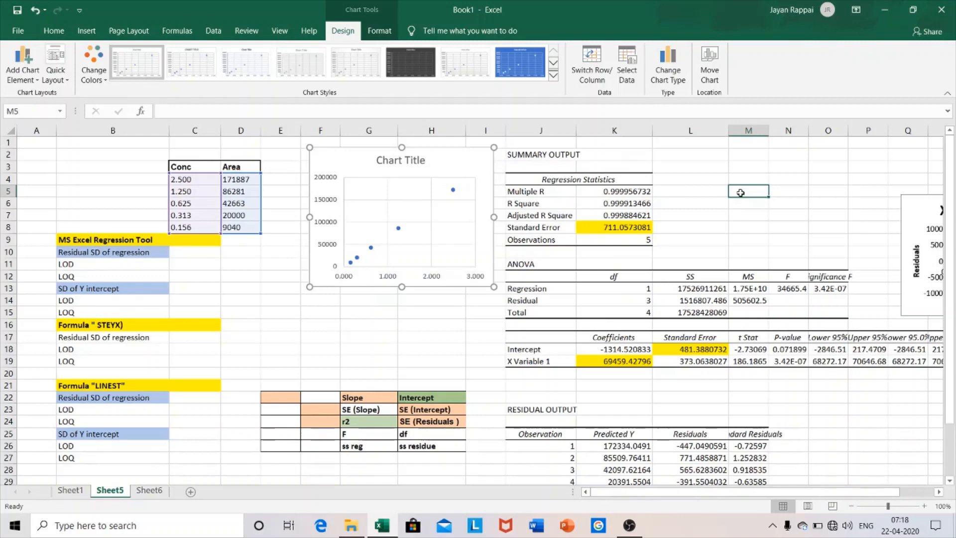
Add a linear trendline to the scatter series with its equation and R-squared value displayed on the chart.
{"action": "left_click", "coordinate": [397, 228]}
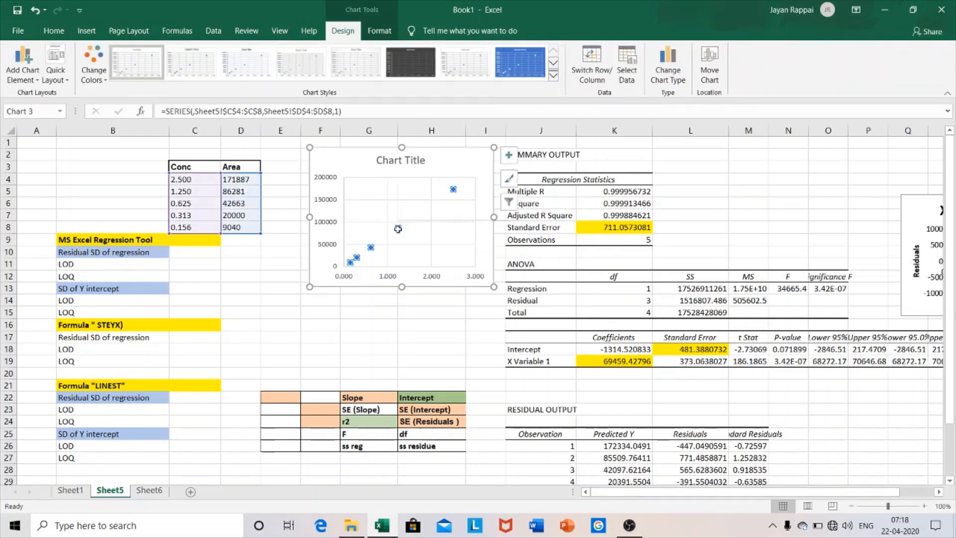
{"action": "right_click", "coordinate": [398, 228]}
{"action": "left_click", "coordinate": [445, 330]}
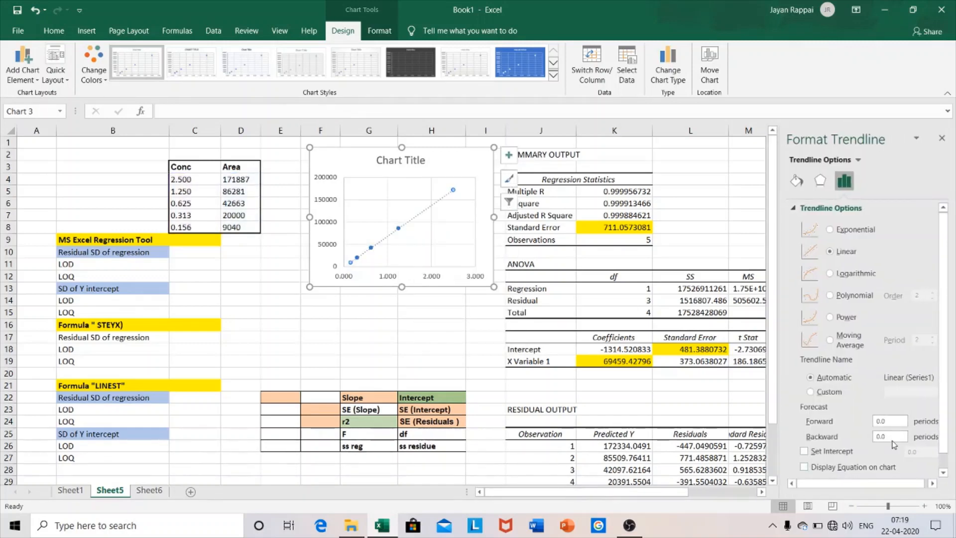
{"action": "scroll", "coordinate": [804, 450], "scroll_direction": "down", "scroll_amount": 1}
{"action": "left_click", "coordinate": [804, 451]}
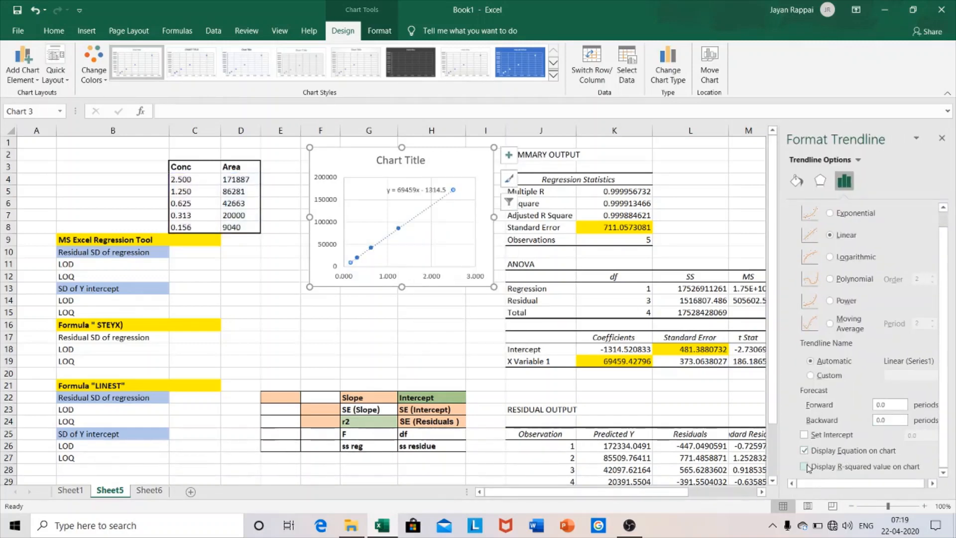
{"action": "left_click", "coordinate": [804, 466]}
Compare the chart's trendline equation and R² with the X Variable 1 coefficient (K19) and R Square (K6).
{"action": "left_click", "coordinate": [439, 347]}
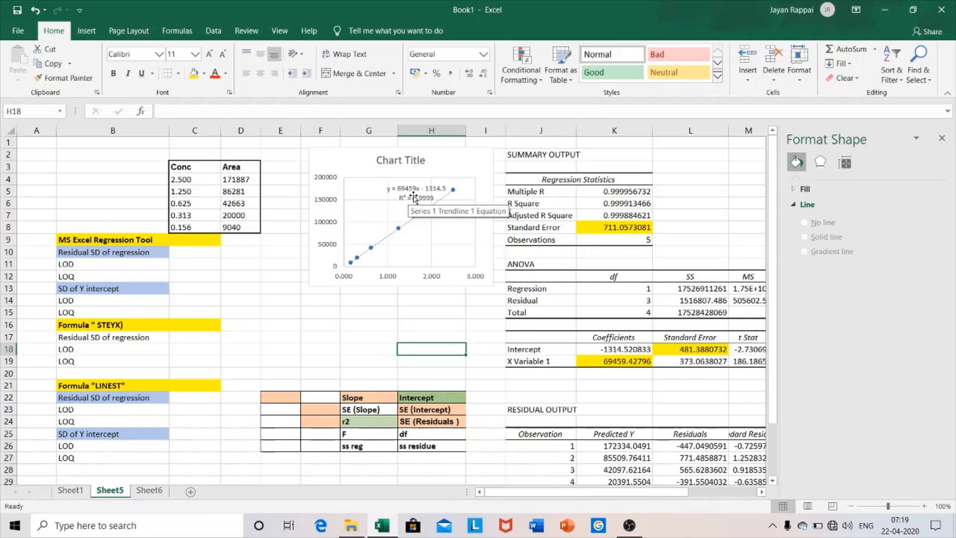
{"action": "left_click", "coordinate": [627, 362]}
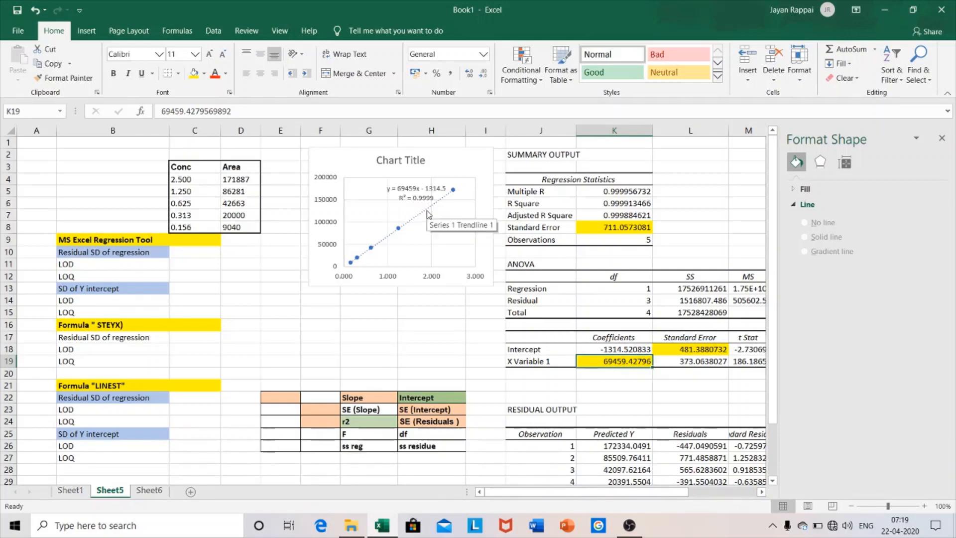
{"action": "left_click", "coordinate": [629, 203]}
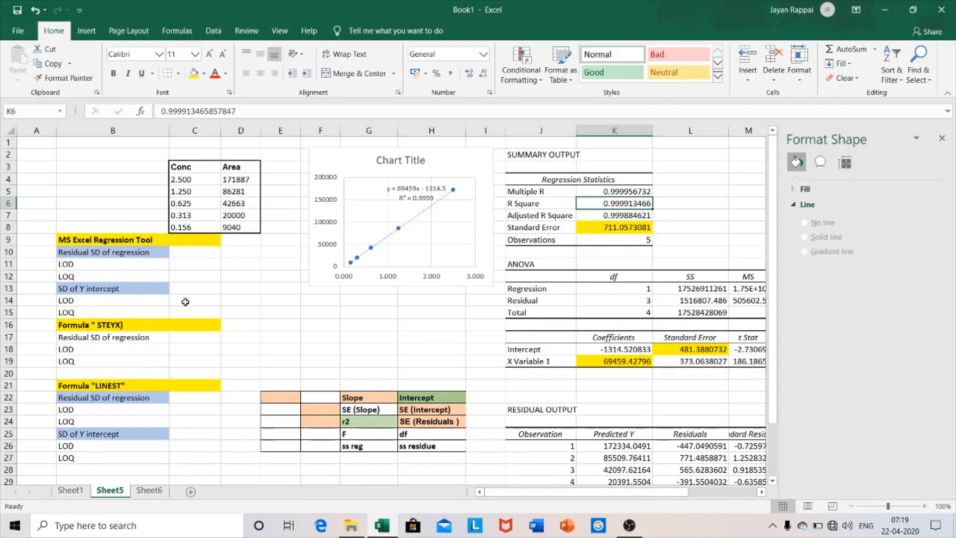
Calculate the LOD from the residual SD of regression in C11 with the formula =3.3*K8/K19.
{"action": "left_click", "coordinate": [187, 263]}
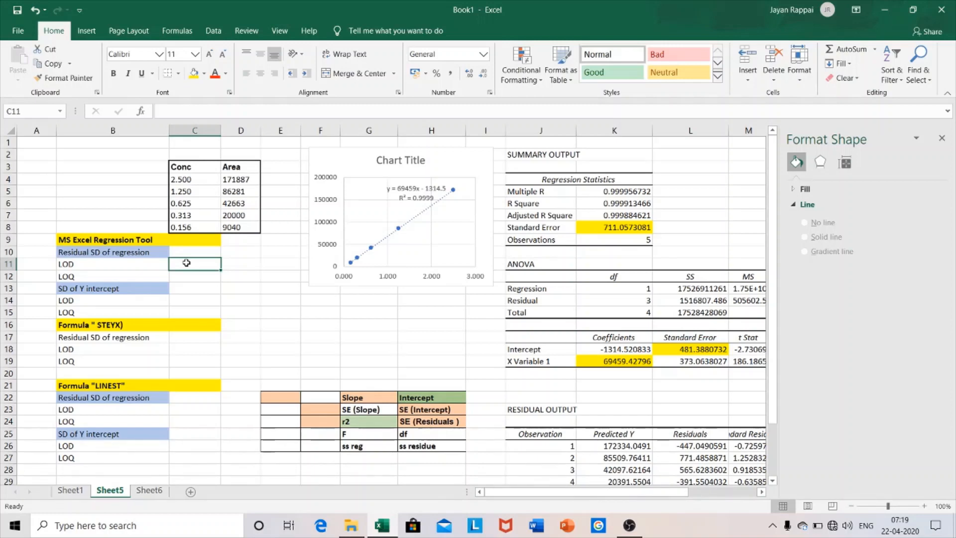
{"action": "type", "text": "=3.3*"}
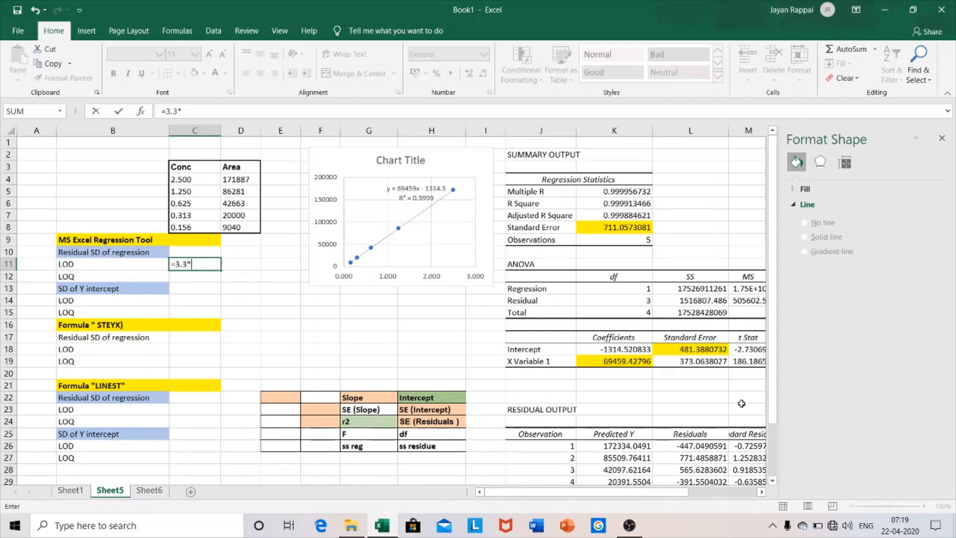
{"action": "left_click", "coordinate": [632, 227]}
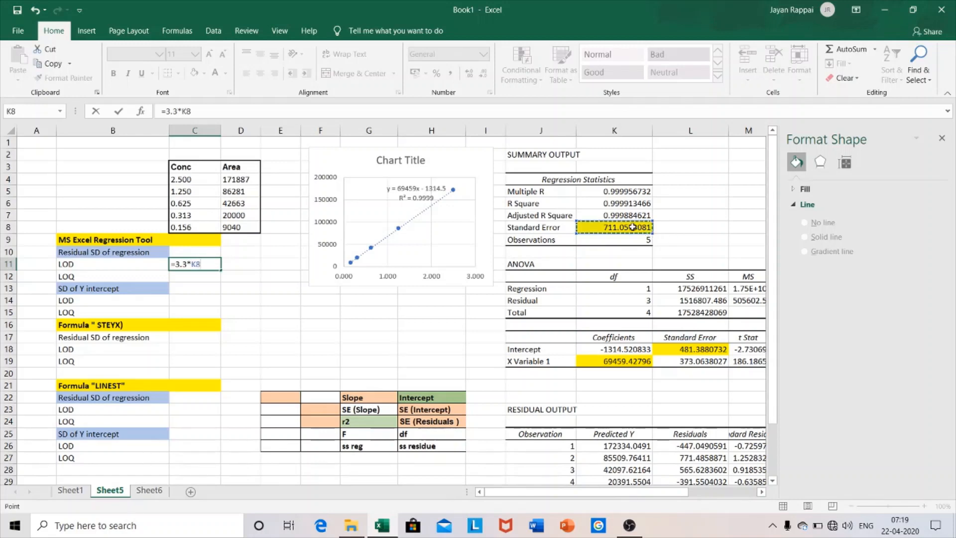
{"action": "type", "text": "/"}
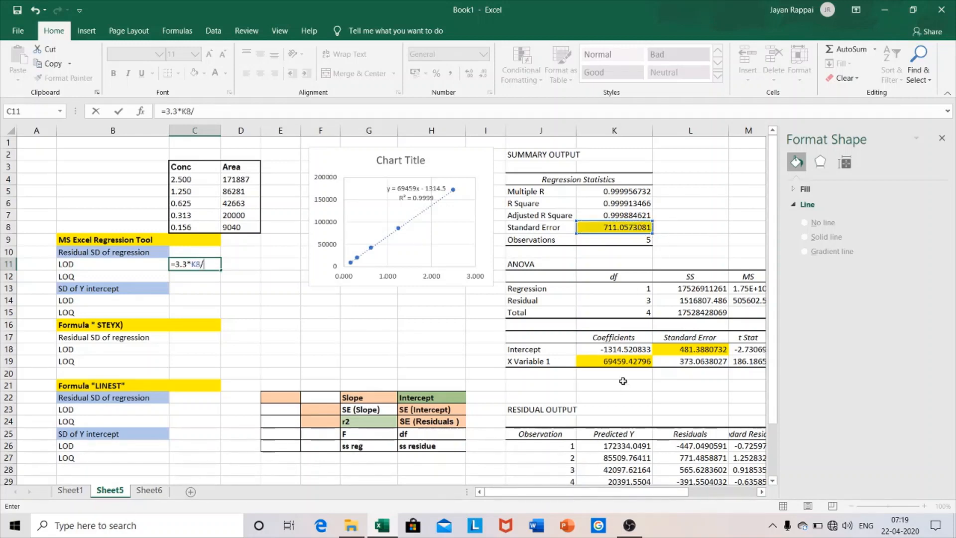
{"action": "left_click", "coordinate": [618, 362]}
{"action": "key", "text": "Return"}
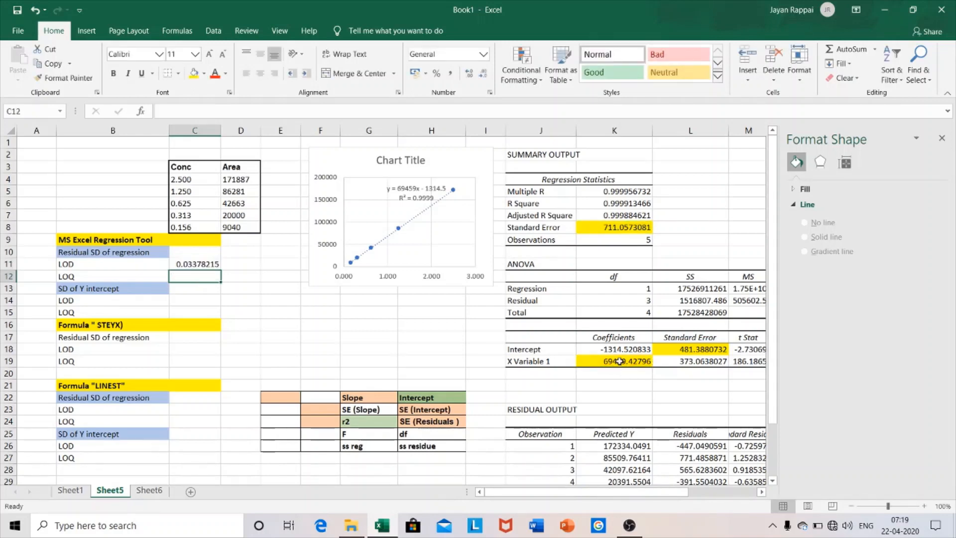
Calculate the LOQ from the residual SD of regression in C12 with the formula =10*K8/K19.
{"action": "type", "text": "="}
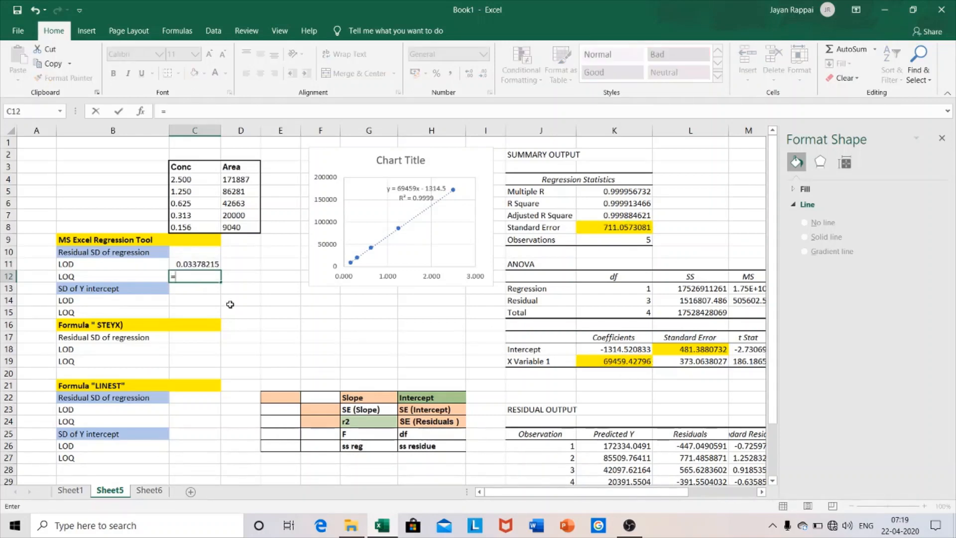
{"action": "type", "text": "10*"}
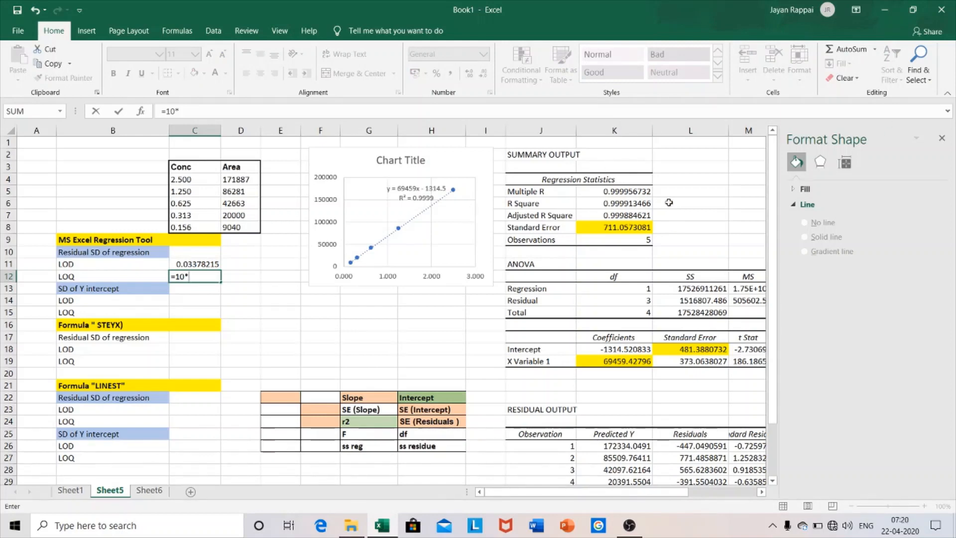
{"action": "left_click", "coordinate": [629, 225]}
{"action": "type", "text": "/"}
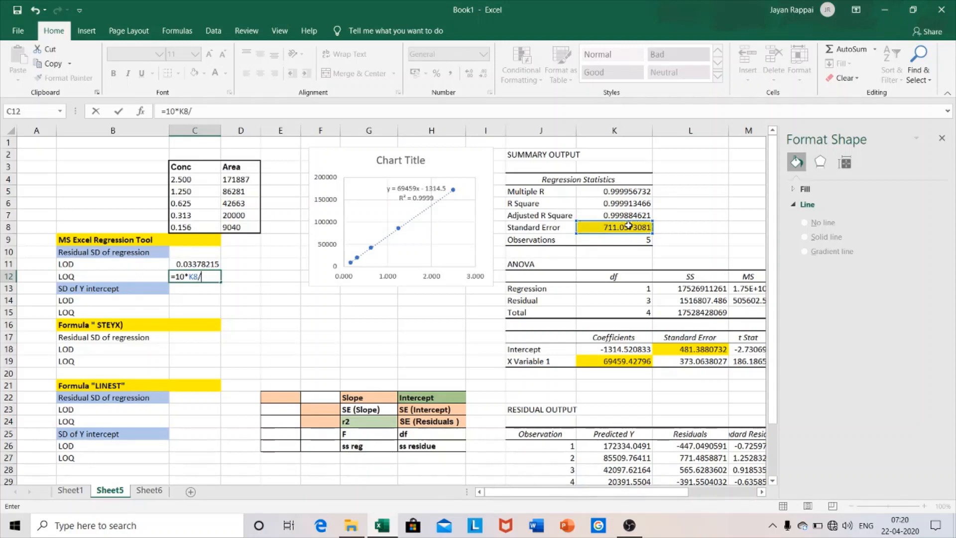
{"action": "left_click", "coordinate": [640, 357]}
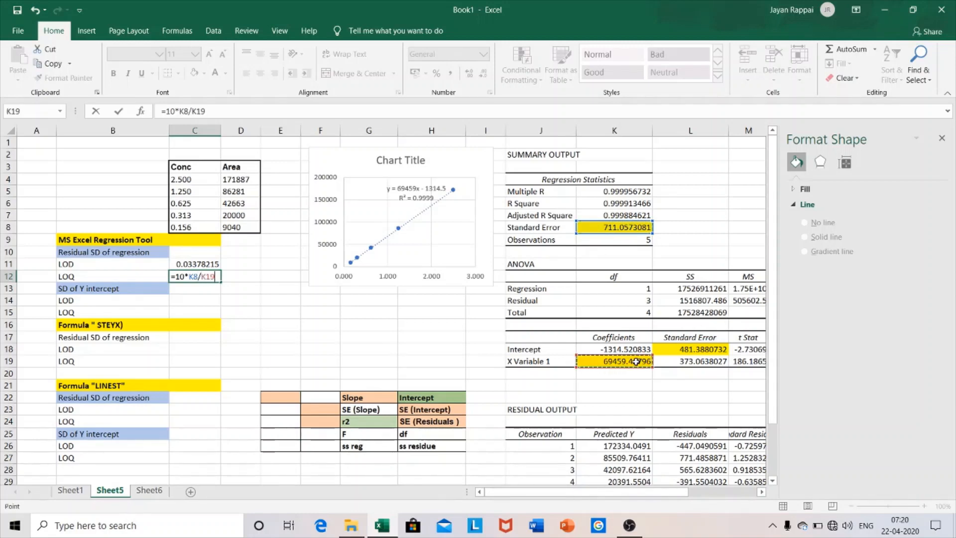
{"action": "key", "text": "Return"}
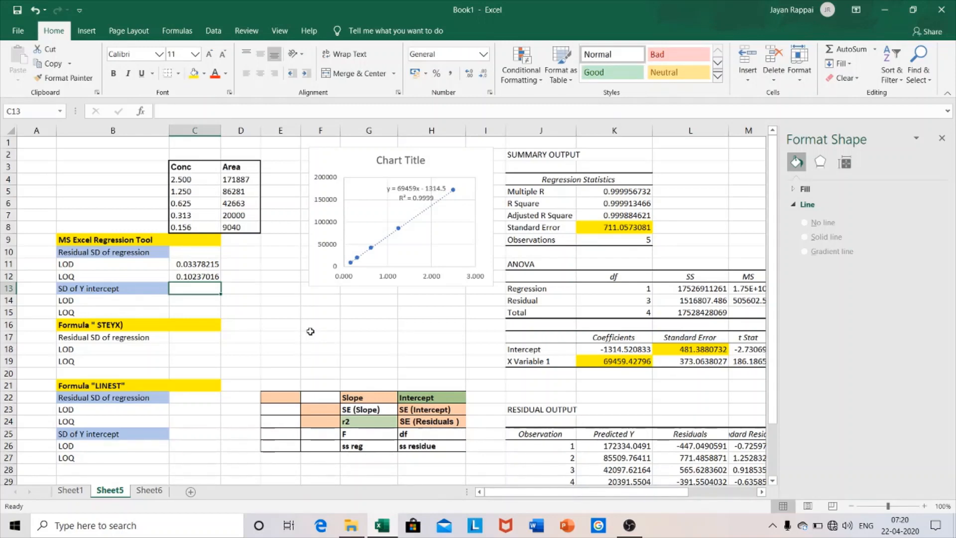
Calculate the LOD from the SD of the Y intercept in C14 with the formula =3.3*L18/K19.
{"action": "left_click", "coordinate": [195, 302]}
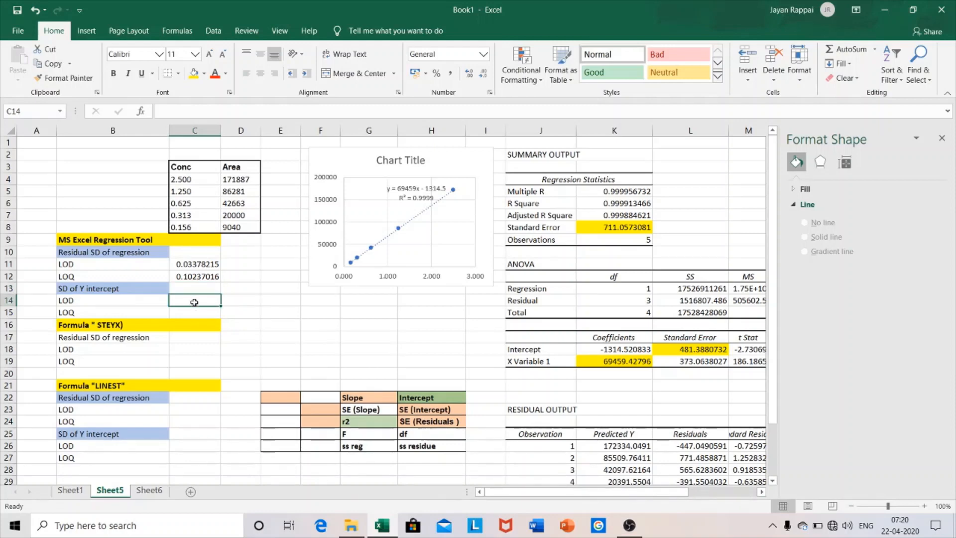
{"action": "type", "text": "="}
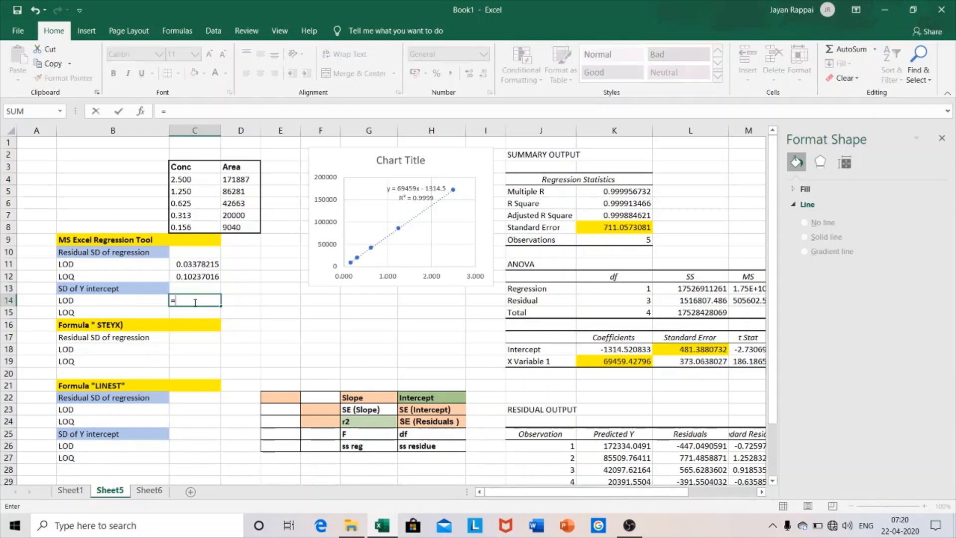
{"action": "type", "text": "3.3*"}
{"action": "left_click", "coordinate": [703, 349]}
{"action": "type", "text": "/"}
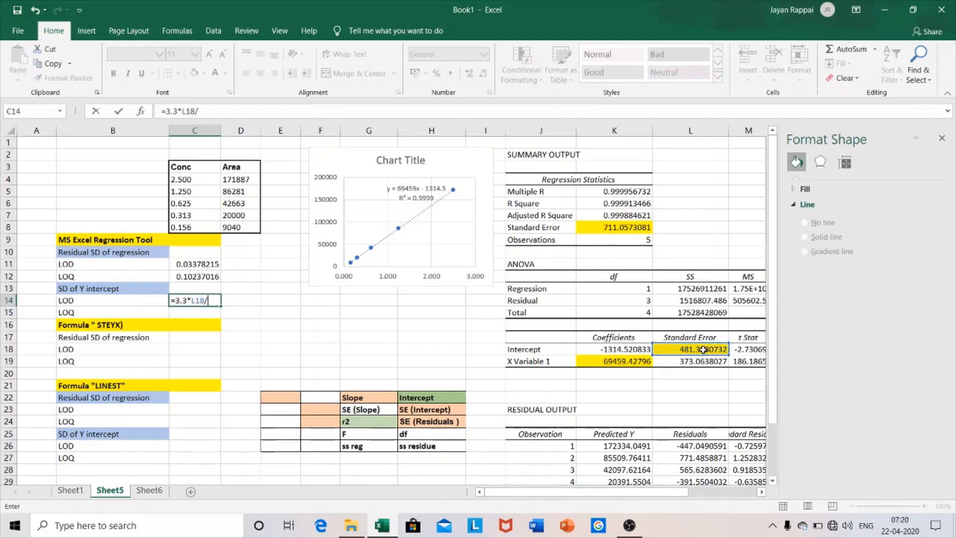
{"action": "left_click", "coordinate": [627, 359]}
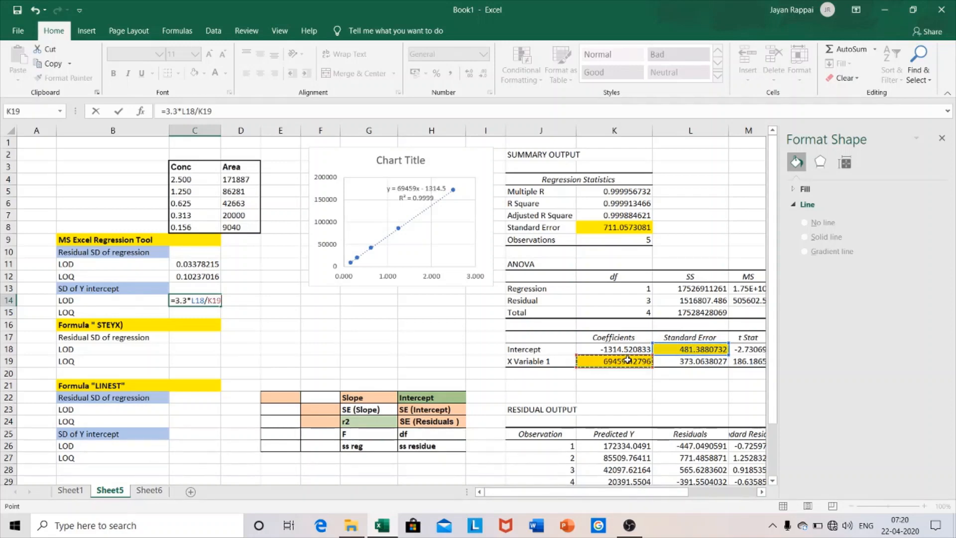
{"action": "key", "text": "Return"}
Calculate the LOQ from the SD of the Y intercept in C15 with the formula =10*L18/K19.
{"action": "type", "text": "=10*"}
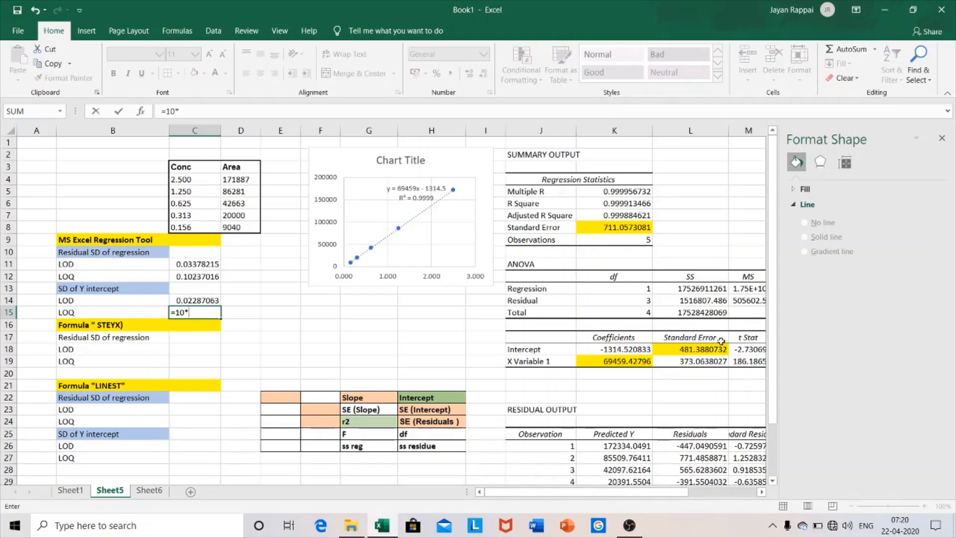
{"action": "left_click", "coordinate": [706, 349]}
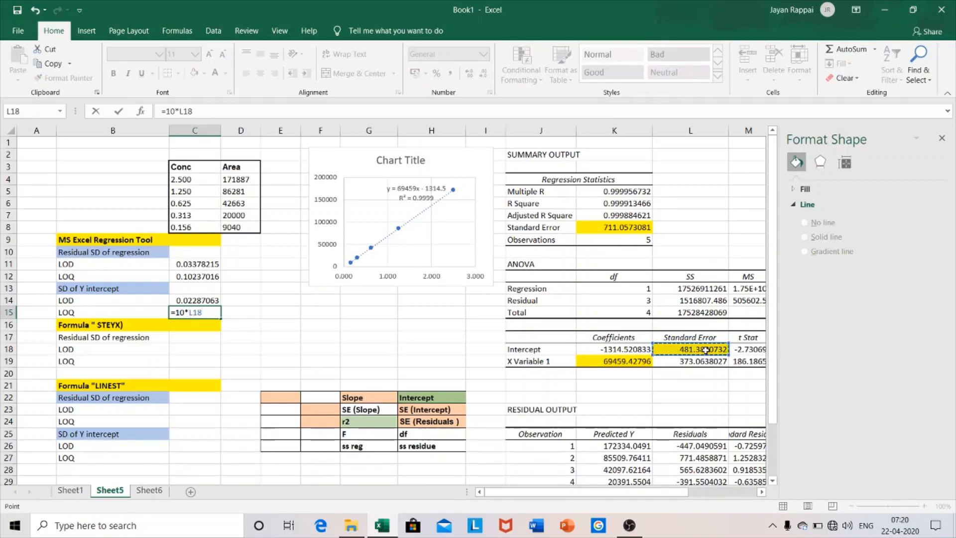
{"action": "type", "text": "/"}
{"action": "left_click", "coordinate": [602, 361]}
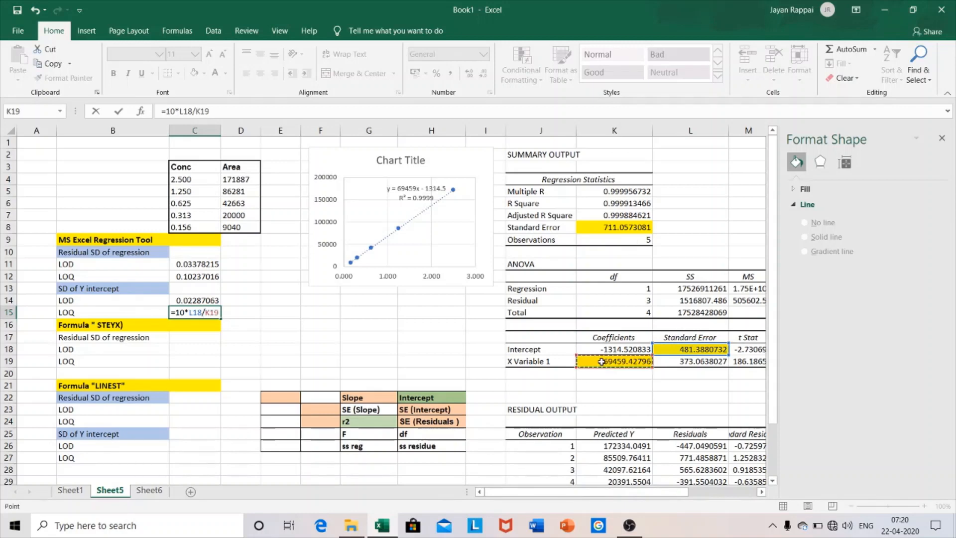
{"action": "key", "text": "Return"}
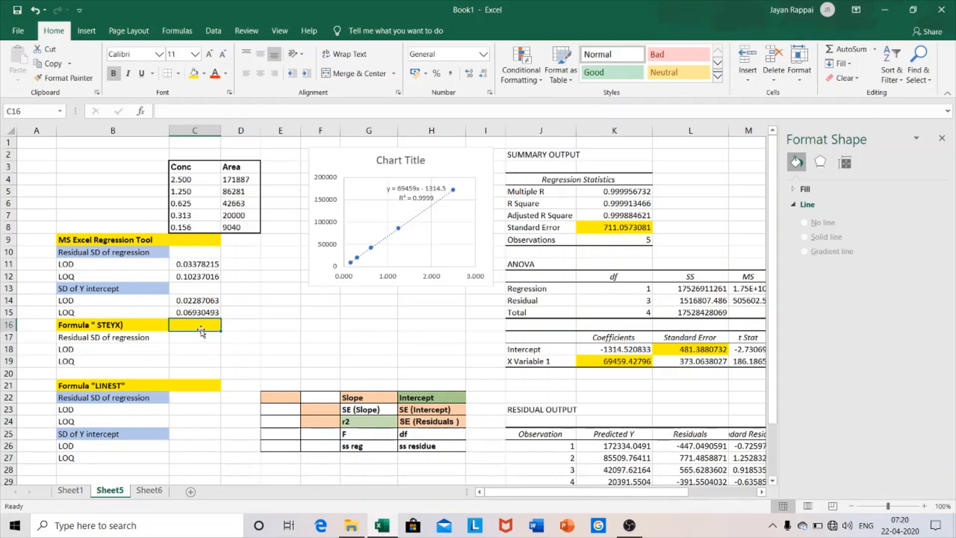
Calculate the residual SD of regression in C16 with the formula =STEYX(D4:D8,C4:C8) and compare it with the regression output's standard error.
{"action": "type", "text": "="}
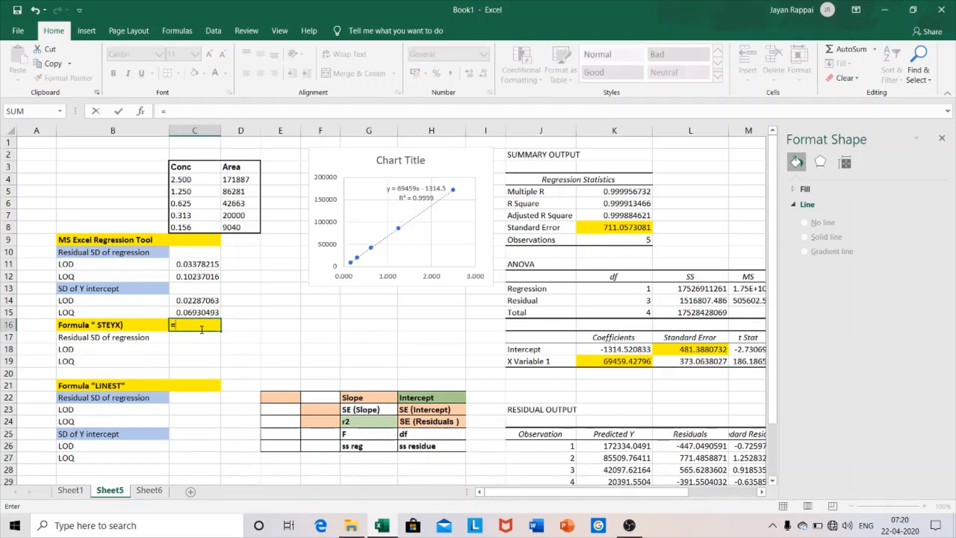
{"action": "type", "text": "ST"}
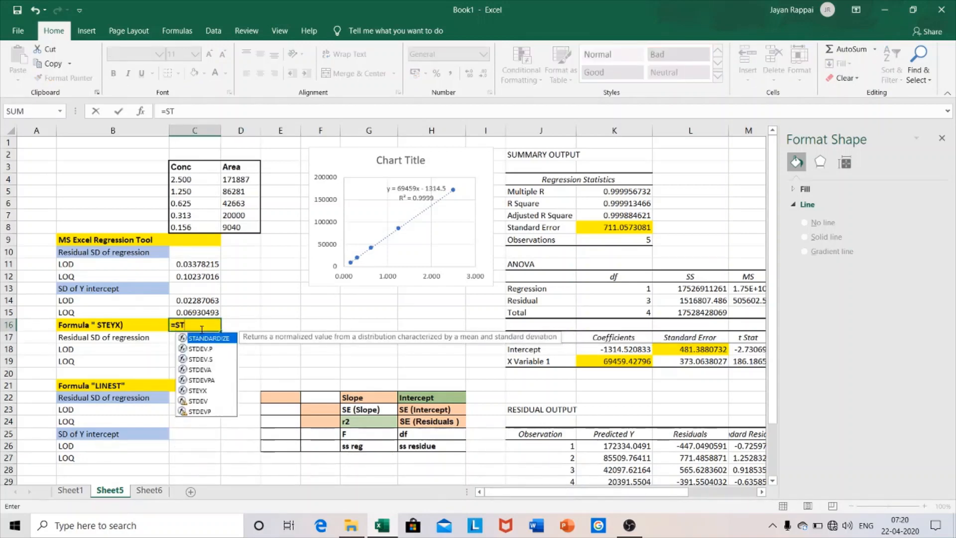
{"action": "type", "text": "EYX"}
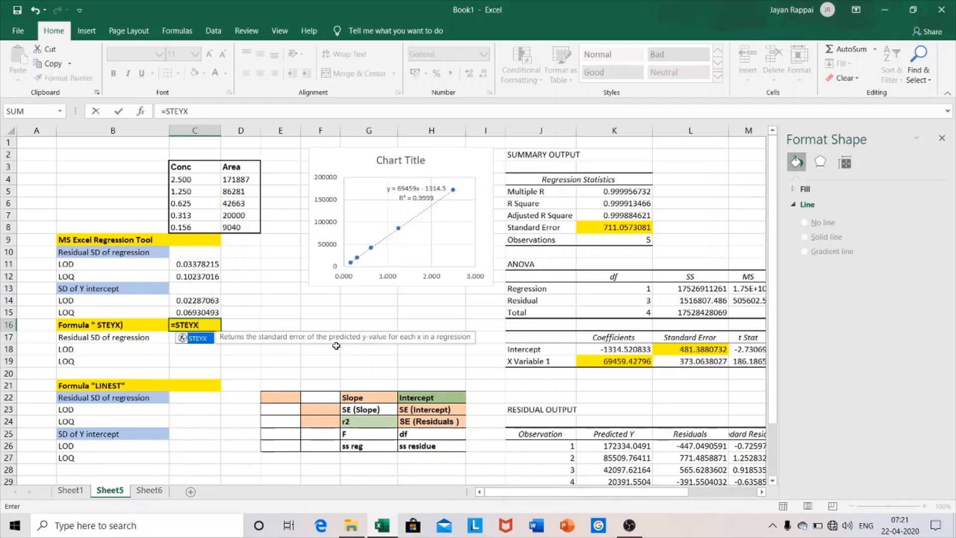
{"action": "type", "text": "("}
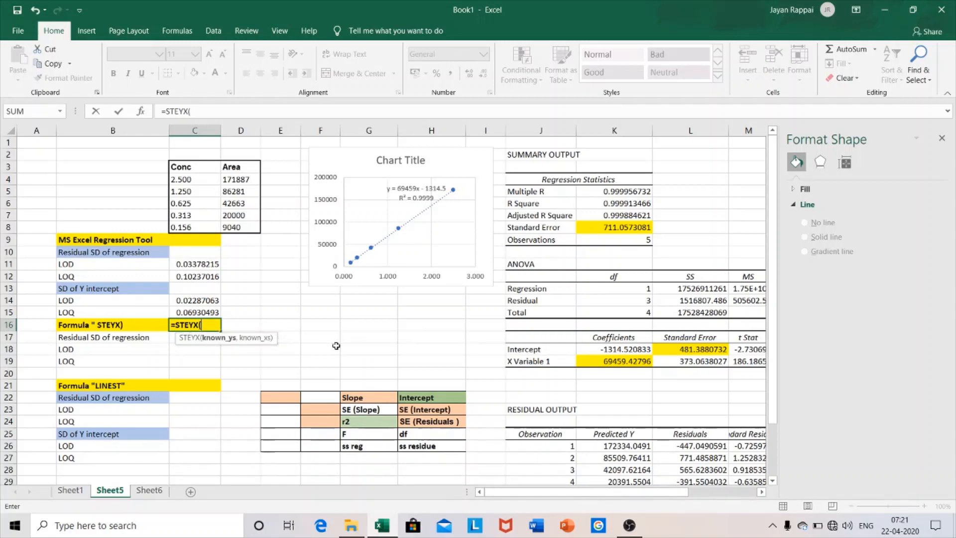
{"action": "left_click_drag", "start_coordinate": [235, 180], "coordinate": [236, 223]}
{"action": "type", "text": ","}
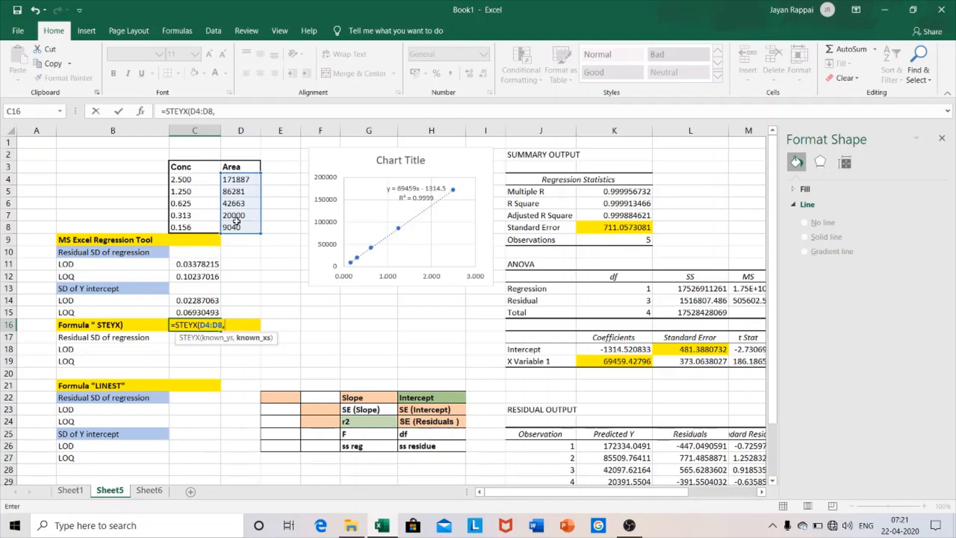
{"action": "left_click_drag", "start_coordinate": [200, 182], "coordinate": [198, 231]}
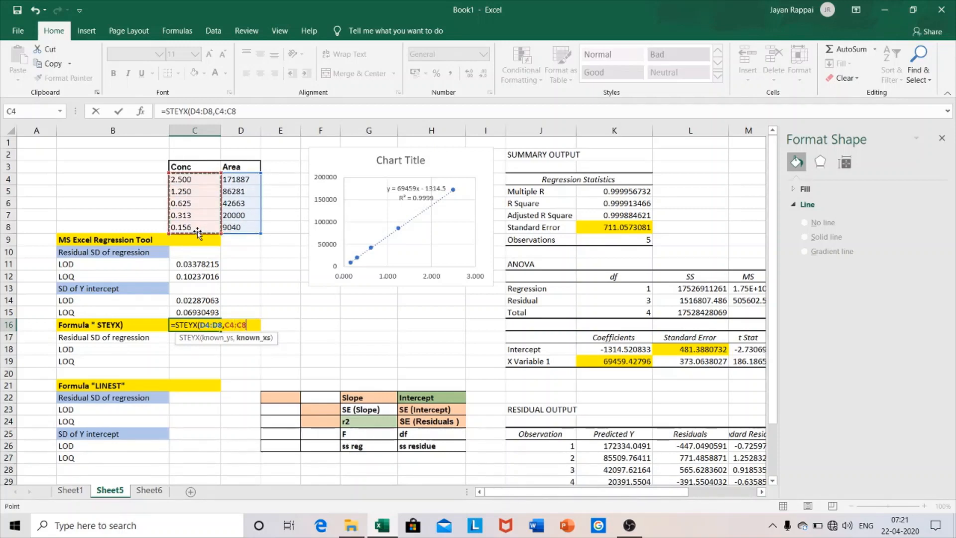
{"action": "type", "text": ")"}
{"action": "key", "text": "Return"}
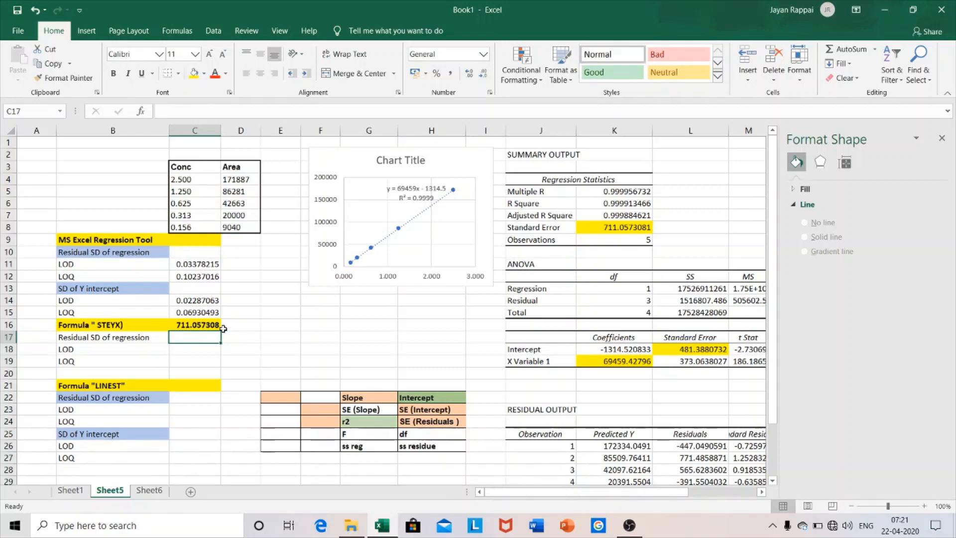
{"action": "left_click", "coordinate": [602, 227]}
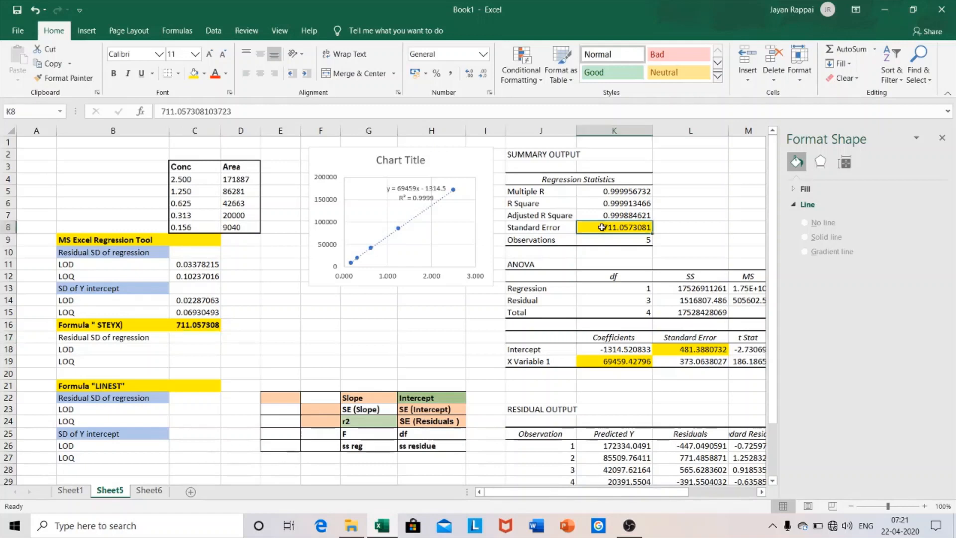
Calculate the LOD from the STEYX result in C18 with the formula =3.3*C16/69459.
{"action": "left_click", "coordinate": [197, 351]}
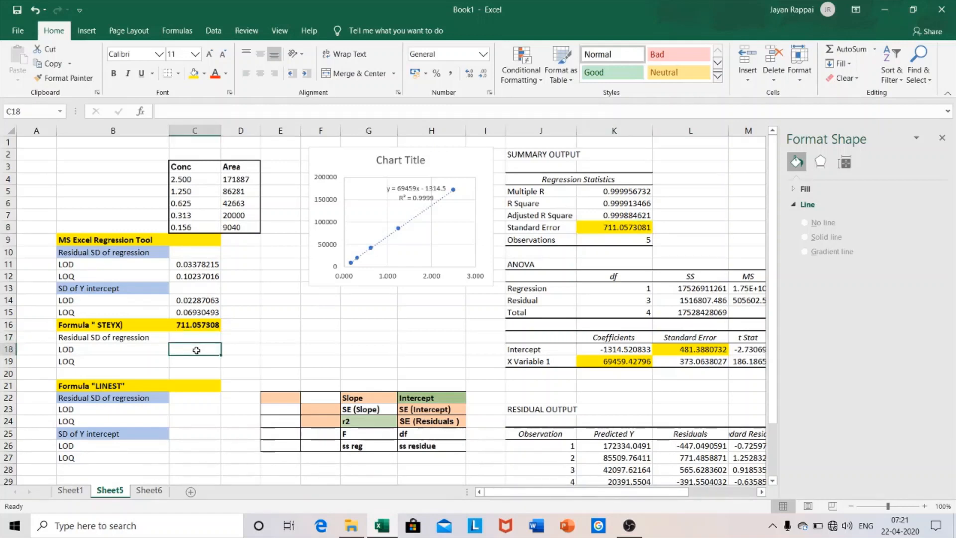
{"action": "type", "text": "=3.3"}
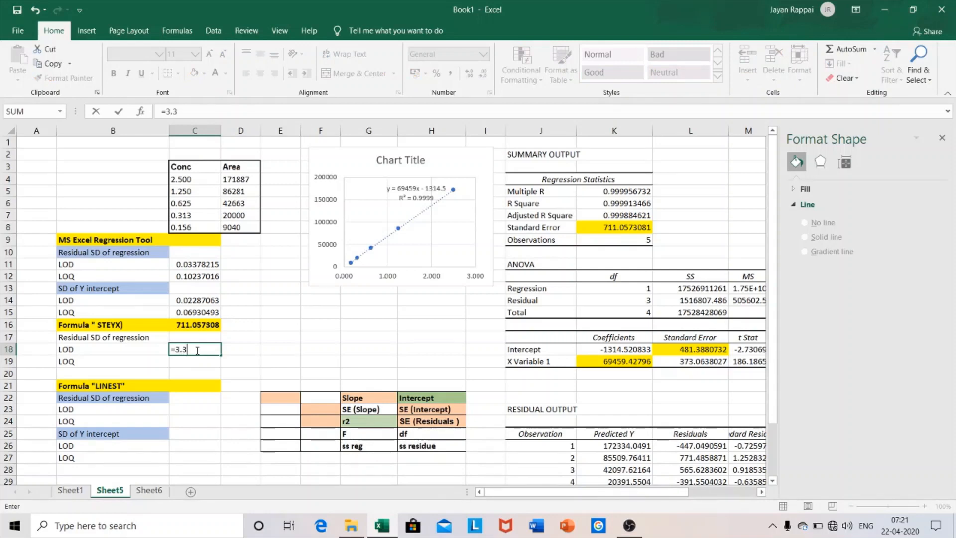
{"action": "type", "text": "*"}
{"action": "left_click", "coordinate": [197, 326]}
{"action": "type", "text": "/6"}
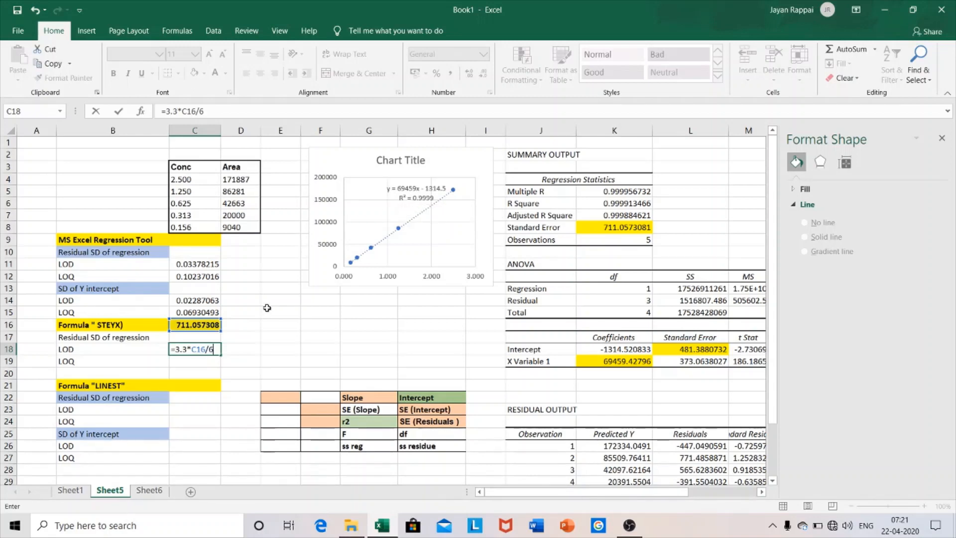
{"action": "type", "text": "9459"}
{"action": "key", "text": "Return"}
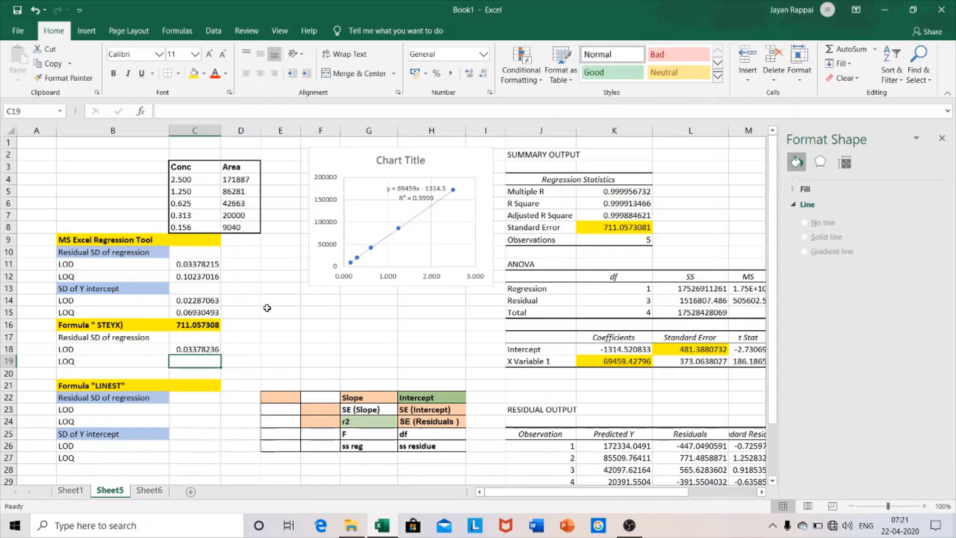
Enter the formula =10*C16*69459 in the STEYX section's LOQ cell C19.
{"action": "type", "text": "="}
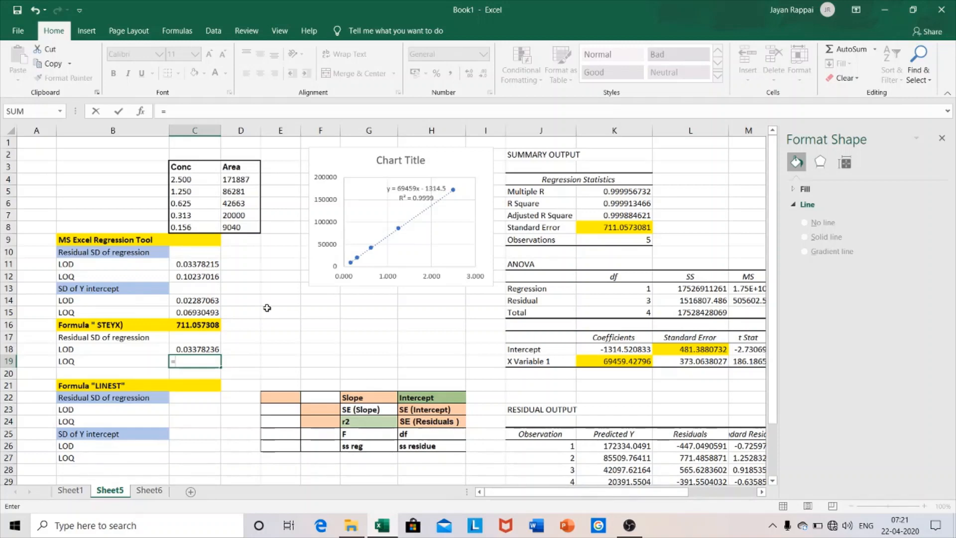
{"action": "type", "text": "10*"}
{"action": "left_click", "coordinate": [200, 325]}
{"action": "type", "text": "*"}
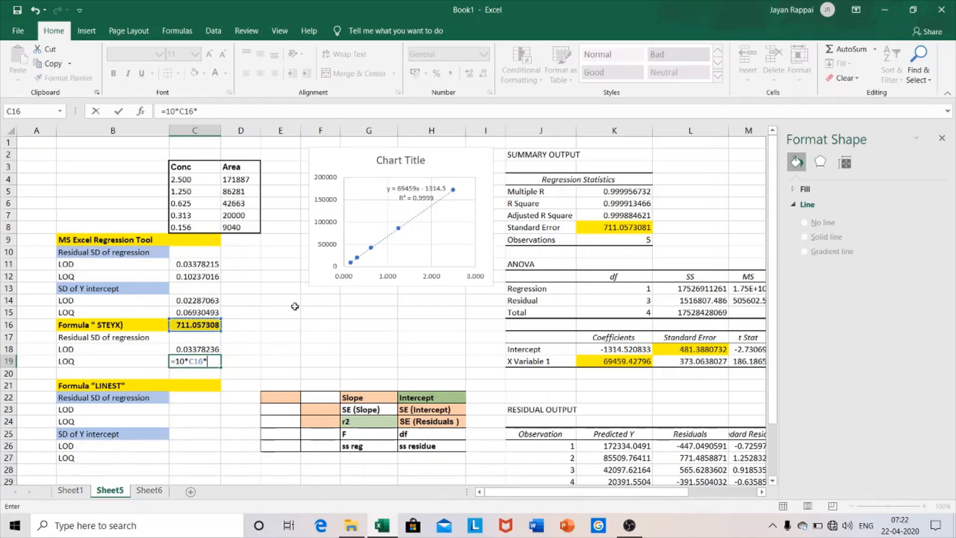
{"action": "type", "text": "69"}
{"action": "type", "text": "9"}
{"action": "key", "text": "Return"}
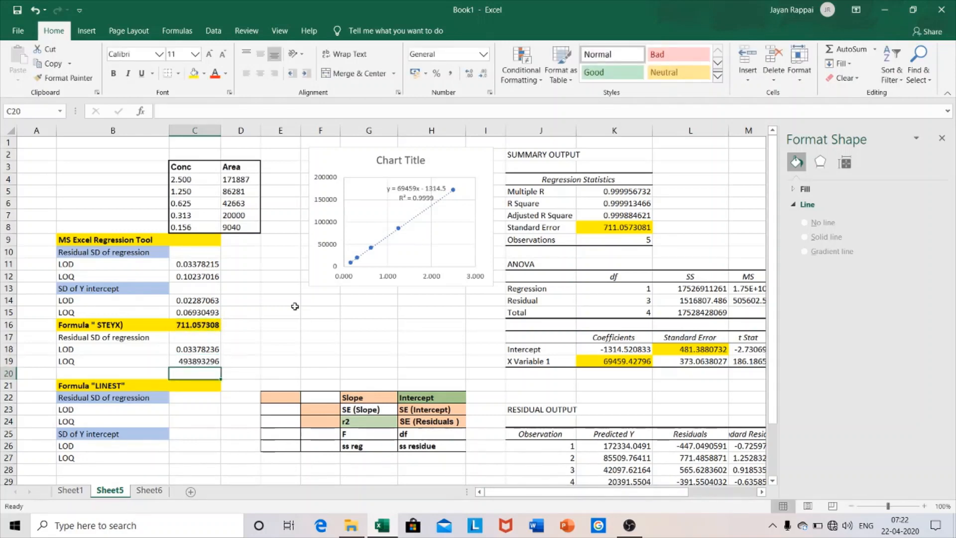
Correct the LOQ formula in C19 to divide by the slope, making it =10*C16/69459.
{"action": "left_click", "coordinate": [207, 361]}
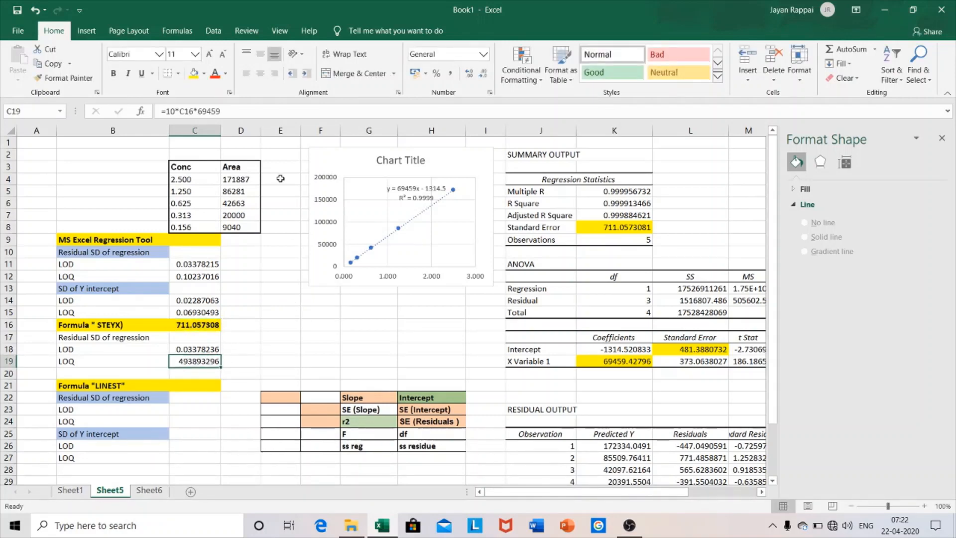
{"action": "left_click", "coordinate": [201, 111]}
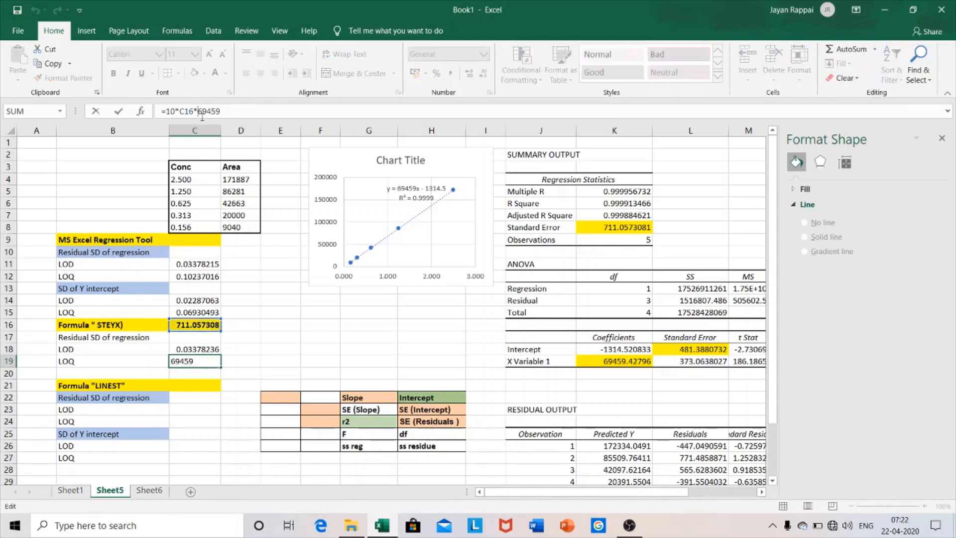
{"action": "key", "text": "BackSpace"}
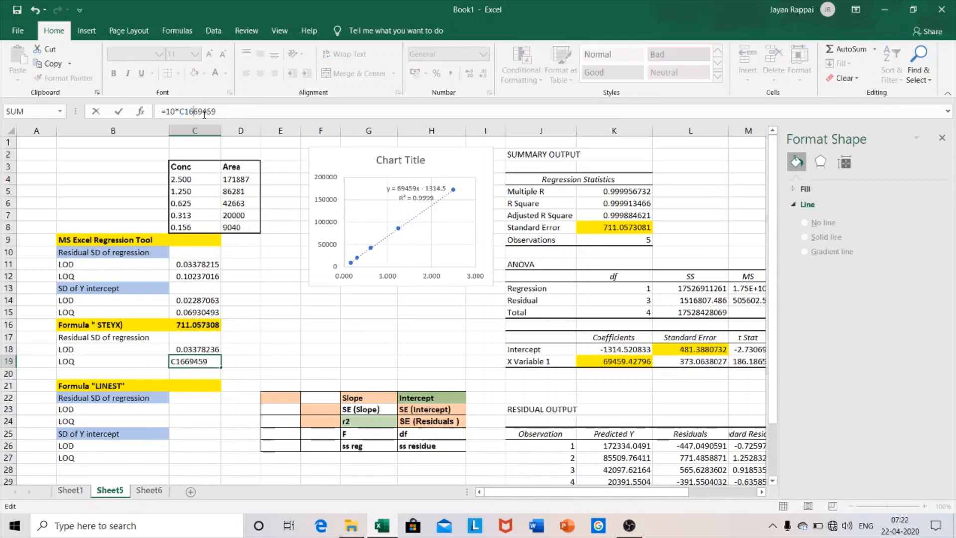
{"action": "type", "text": "/"}
{"action": "key", "text": "Return"}
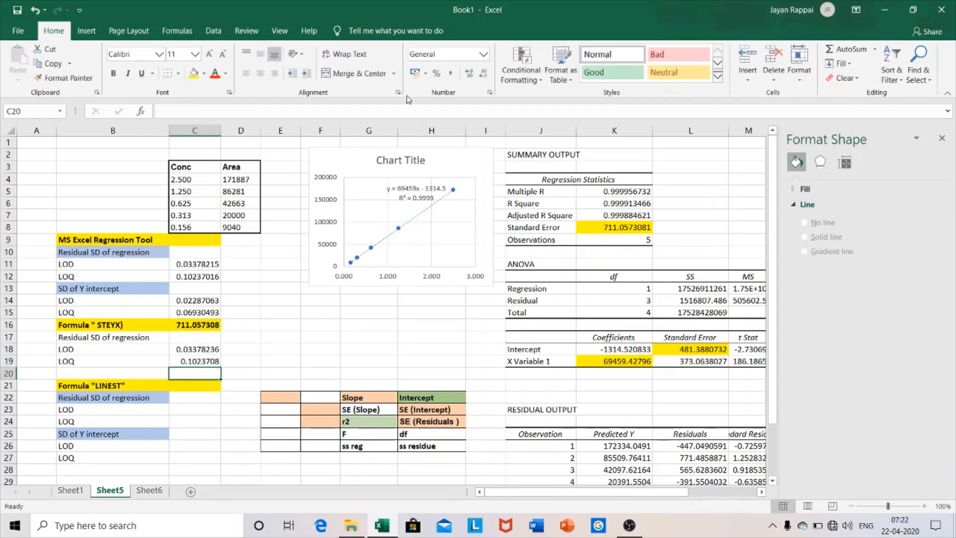
Enter =LINEST(D4:D8,C4:C8,,TRUE) in E22 and compare its slope with the X Variable 1 coefficient in the regression output.
{"action": "left_click", "coordinate": [188, 399]}
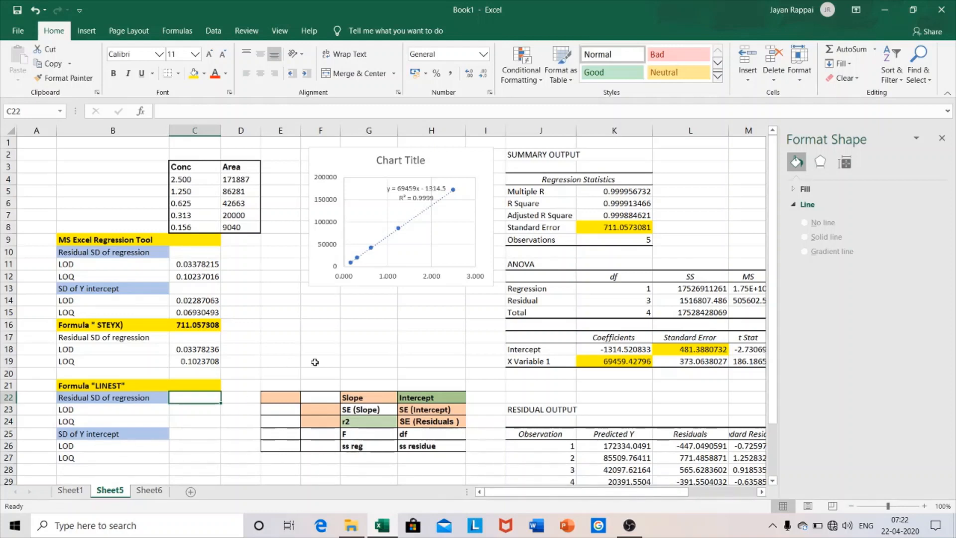
{"action": "scroll", "coordinate": [378, 384], "scroll_direction": "down", "scroll_amount": 2}
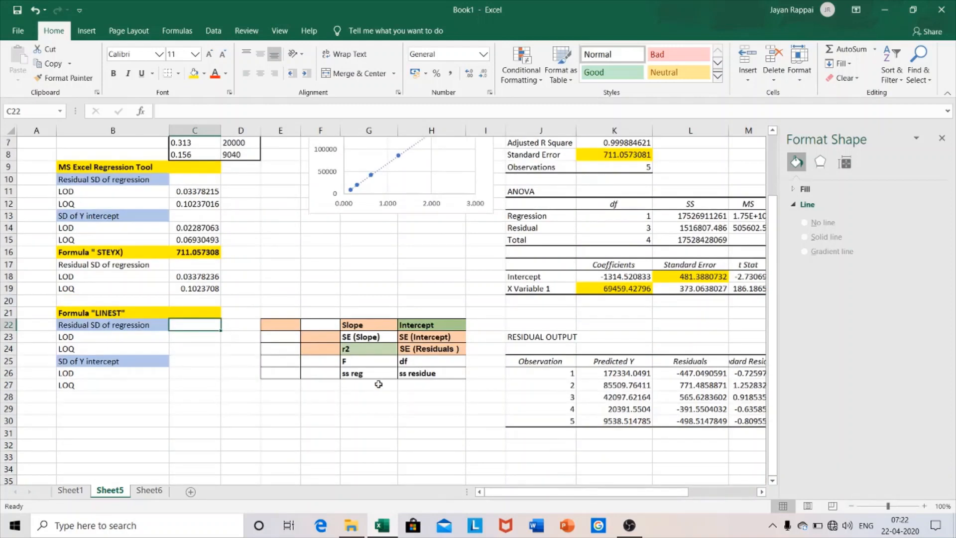
{"action": "scroll", "coordinate": [369, 388], "scroll_direction": "up", "scroll_amount": 2}
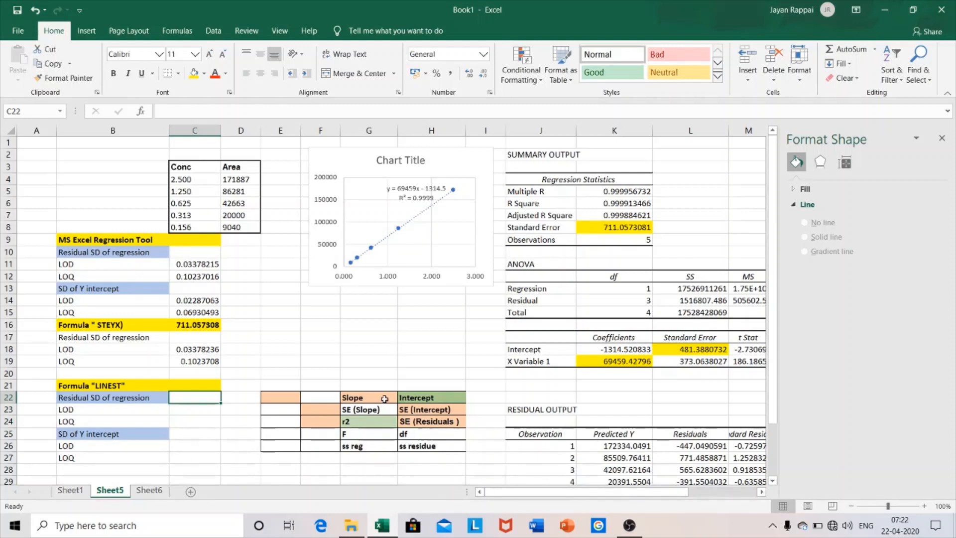
{"action": "left_click", "coordinate": [284, 399]}
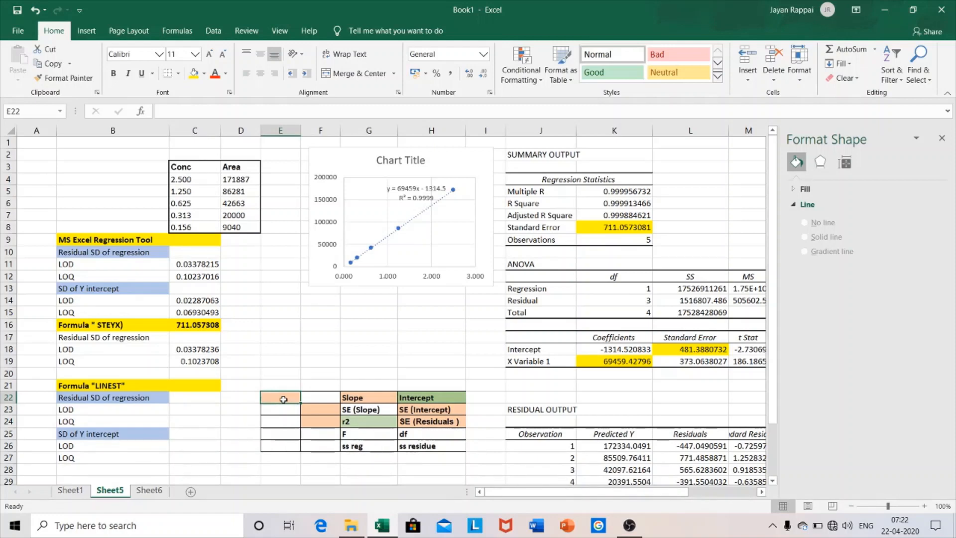
{"action": "type", "text": "="}
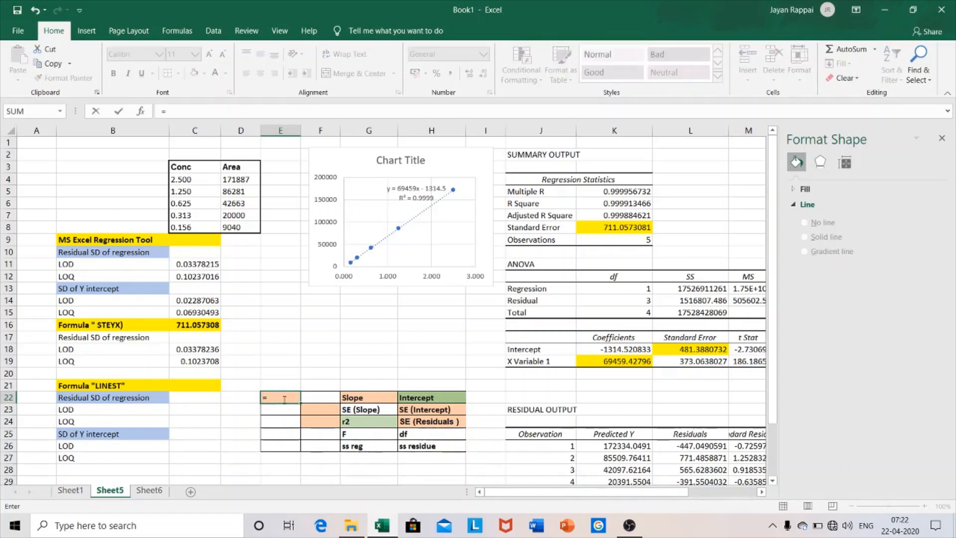
{"action": "type", "text": "LIN"}
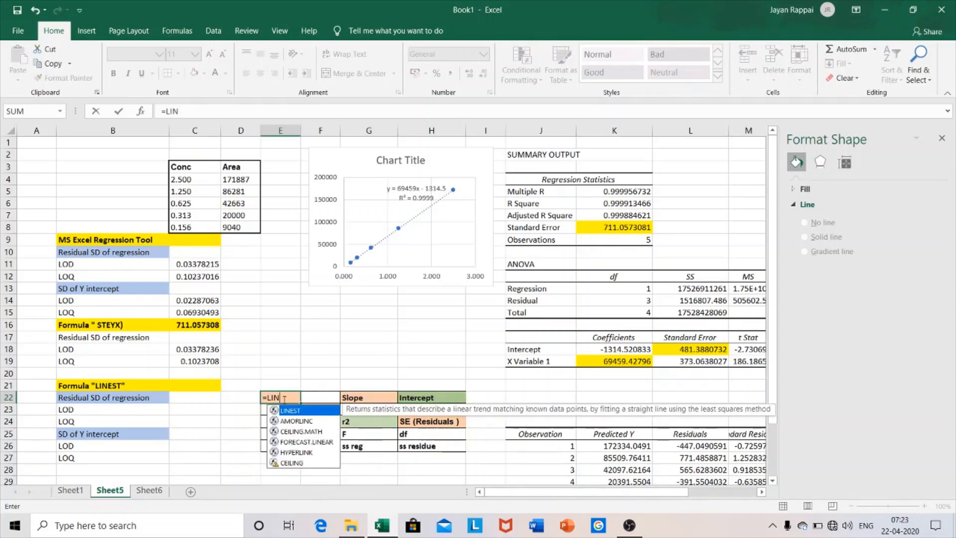
{"action": "double_click", "coordinate": [286, 410]}
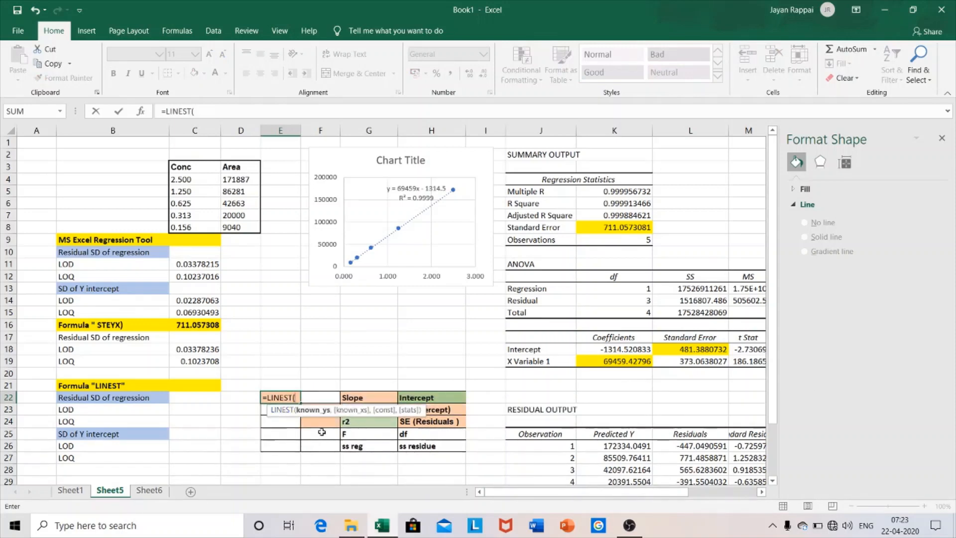
{"action": "left_click_drag", "start_coordinate": [234, 180], "coordinate": [234, 226]}
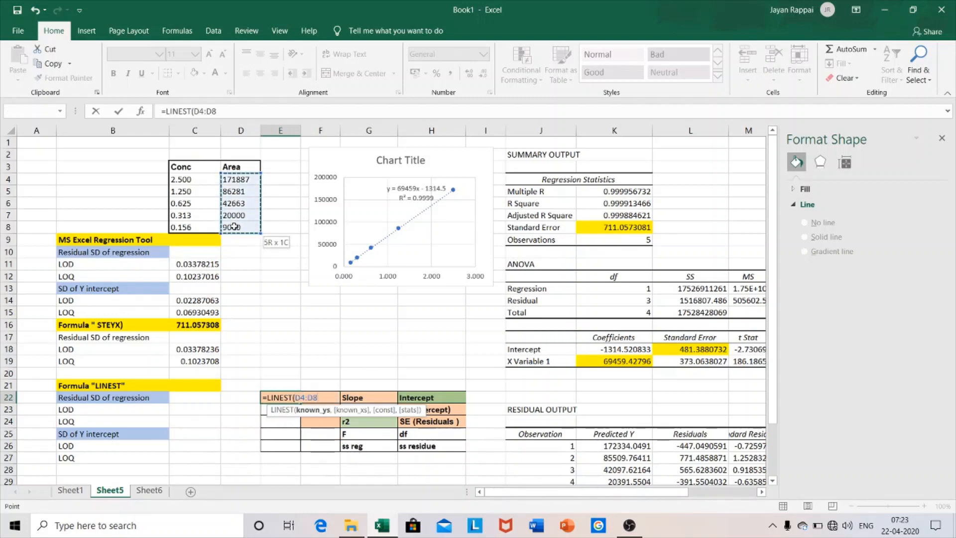
{"action": "type", "text": ","}
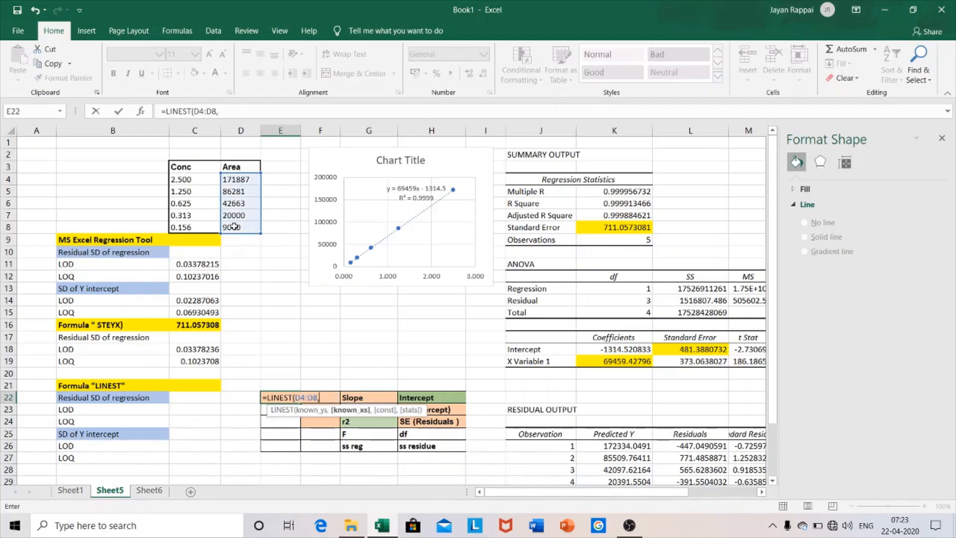
{"action": "left_click_drag", "start_coordinate": [199, 180], "coordinate": [203, 227]}
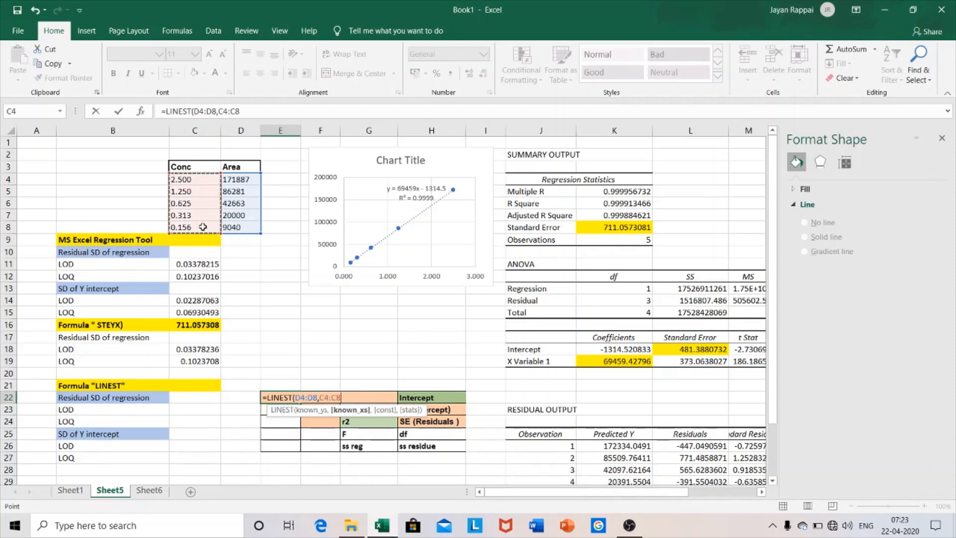
{"action": "type", "text": ","}
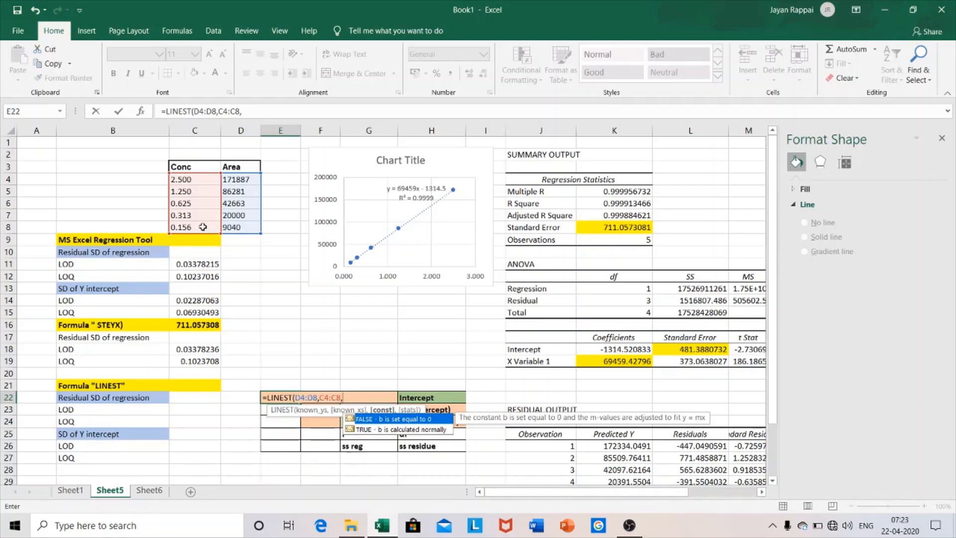
{"action": "type", "text": ","}
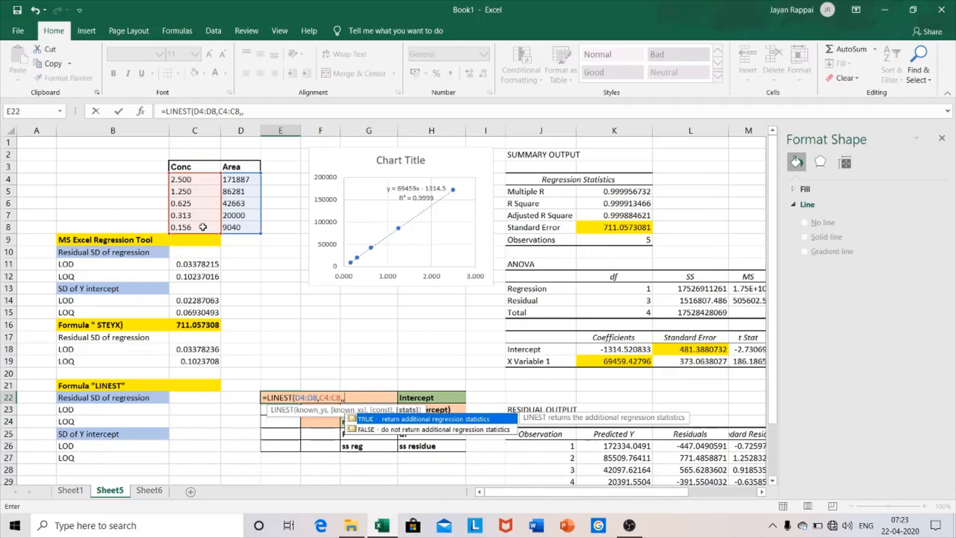
{"action": "type", "text": "TRU"}
{"action": "type", "text": ")"}
{"action": "key", "text": "Return"}
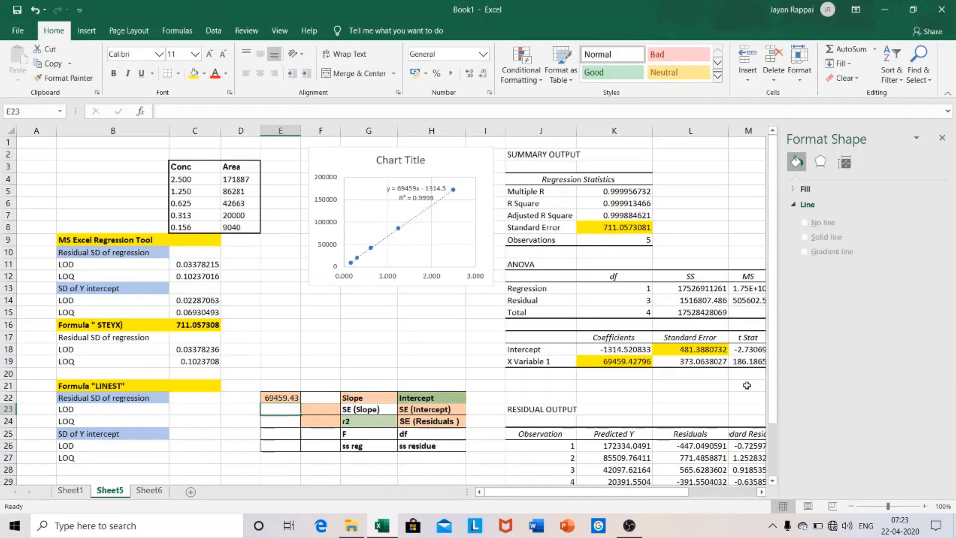
{"action": "left_click", "coordinate": [631, 360]}
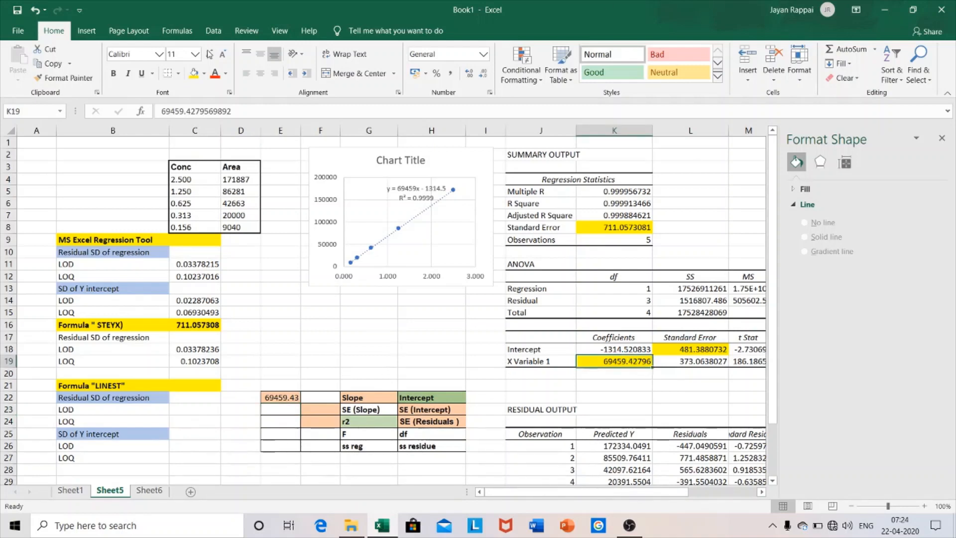
Extend the LINEST formula in E22 as an array formula over the range E22:F26.
{"action": "left_click", "coordinate": [289, 397]}
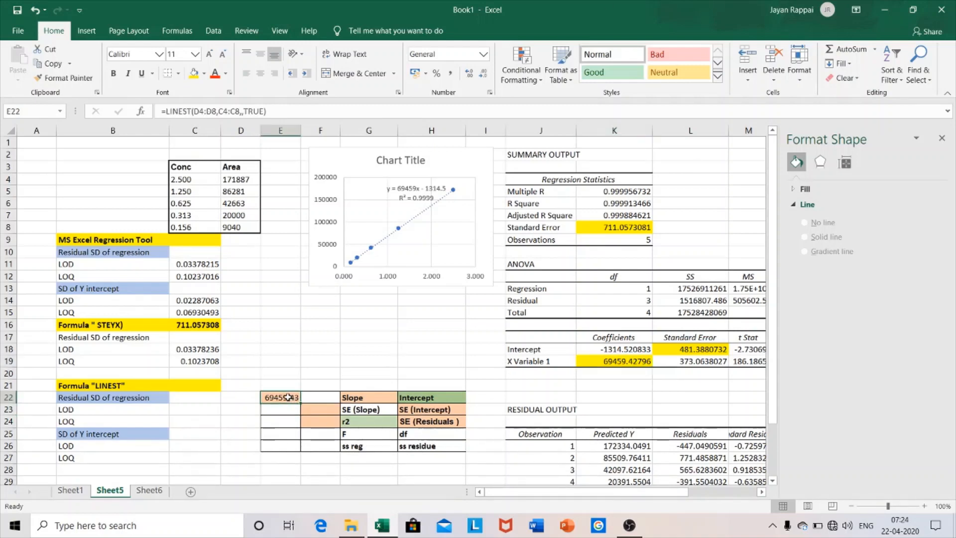
{"action": "left_click_drag", "start_coordinate": [291, 397], "coordinate": [316, 444]}
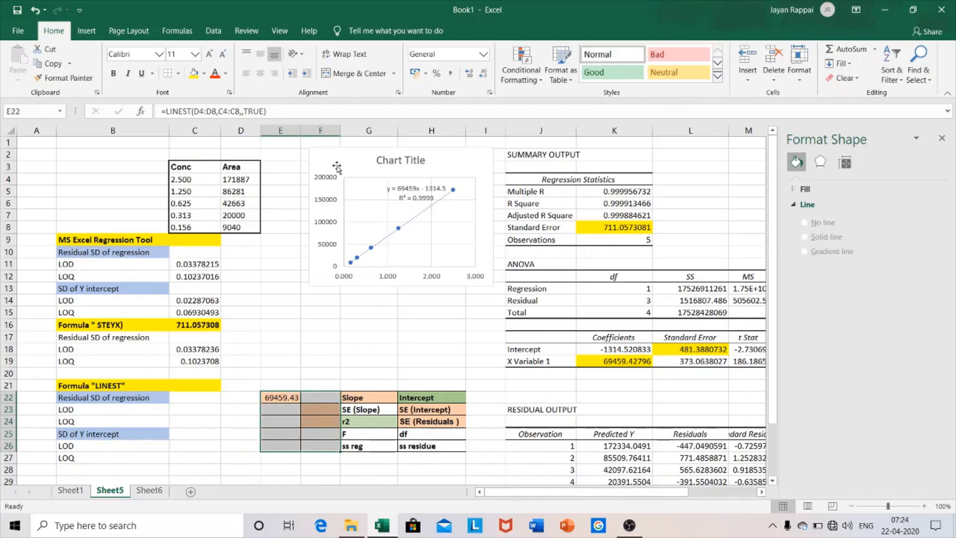
{"action": "left_click", "coordinate": [271, 111]}
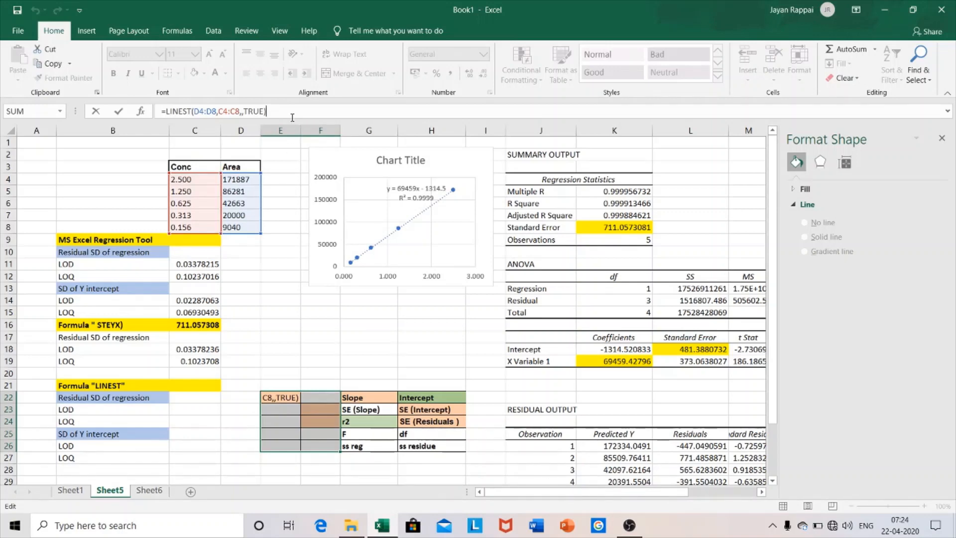
{"action": "key", "text": "ctrl+shift+Return"}
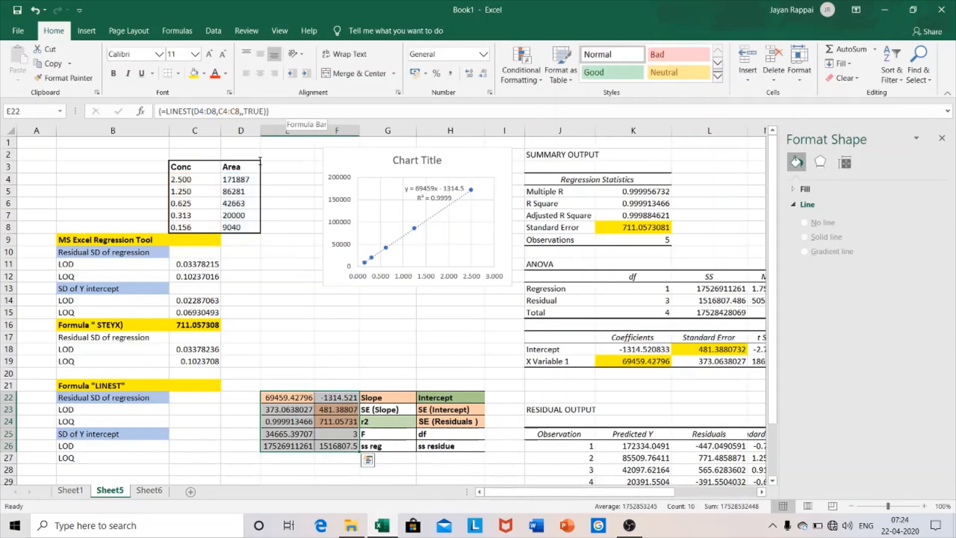
{"action": "left_click", "coordinate": [385, 465]}
Enter the note CTRL+SHIFT+ENTER in E20 above the LINEST output table.
{"action": "scroll", "coordinate": [376, 437], "scroll_direction": "down", "scroll_amount": 2}
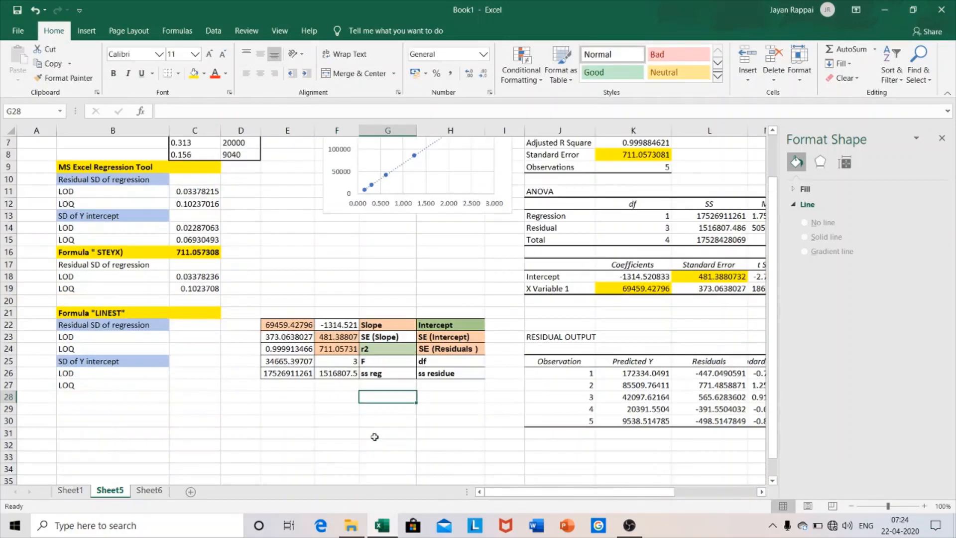
{"action": "left_click", "coordinate": [292, 298]}
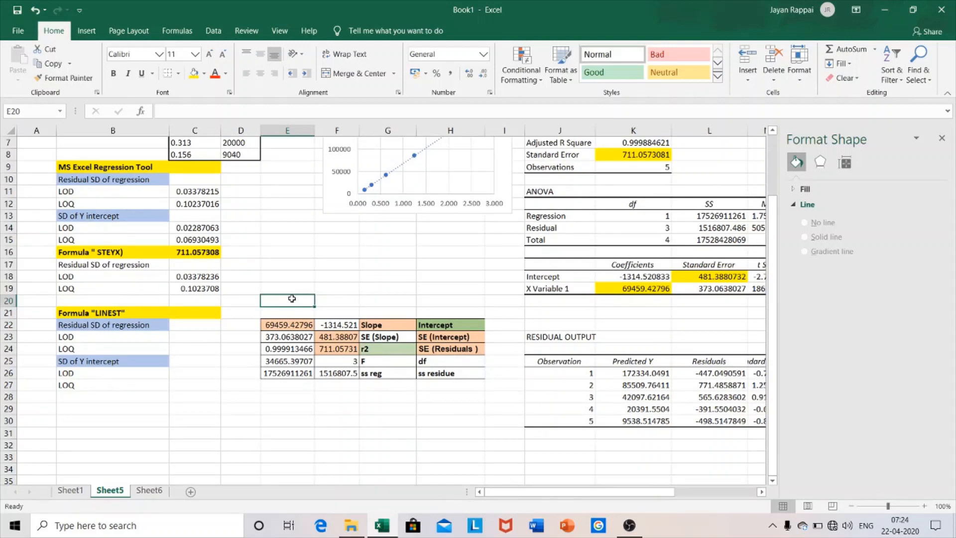
{"action": "type", "text": "CTRL+SHIFT"}
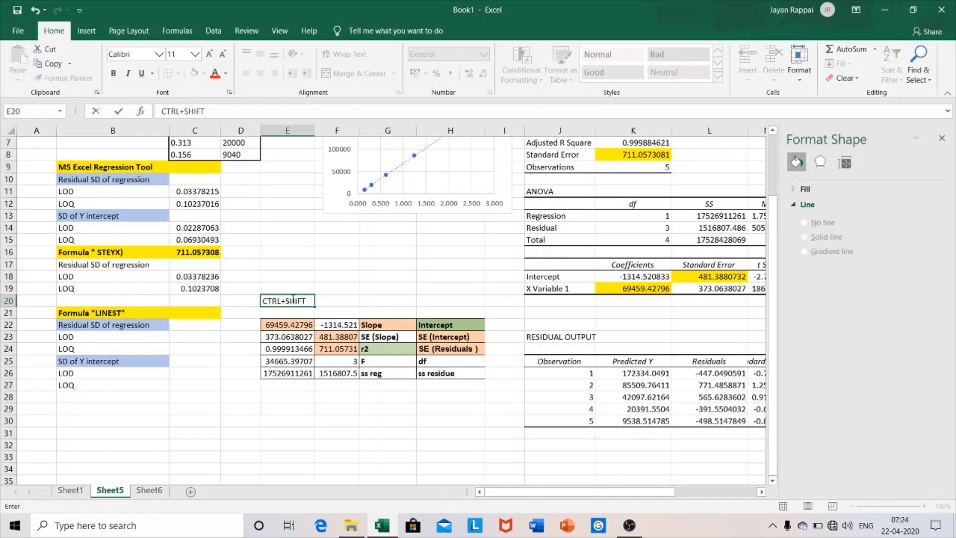
{"action": "type", "text": "+ENTER"}
{"action": "left_click", "coordinate": [395, 406]}
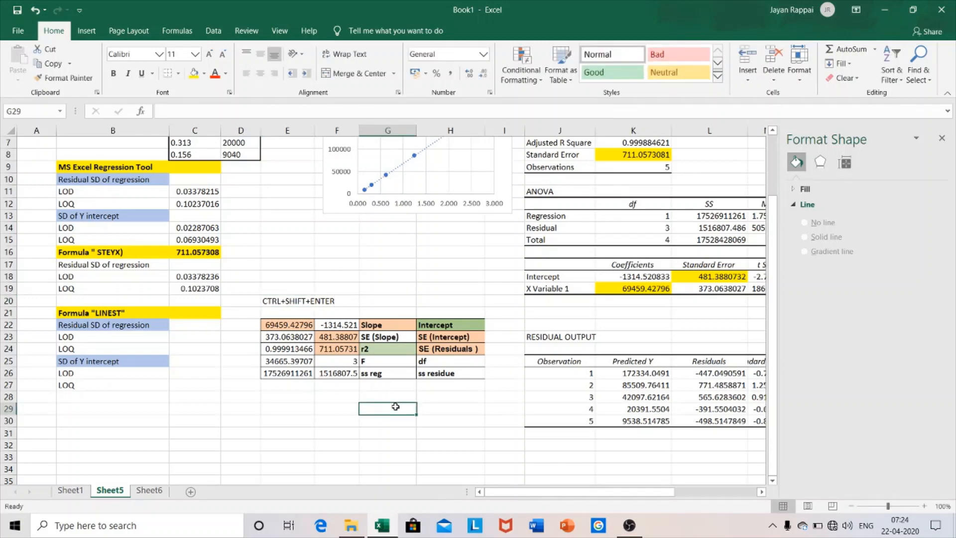
Examine the LINEST slope, intercept, standard errors, r2 and F against their labels, comparing the intercept's standard error with the regression output.
{"action": "scroll", "coordinate": [395, 406], "scroll_direction": "up", "scroll_amount": 2}
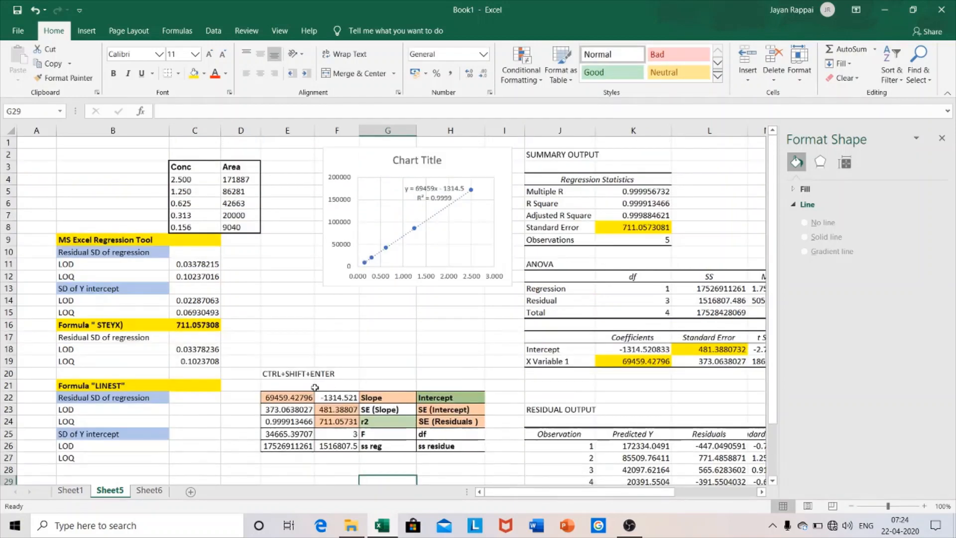
{"action": "left_click", "coordinate": [285, 398]}
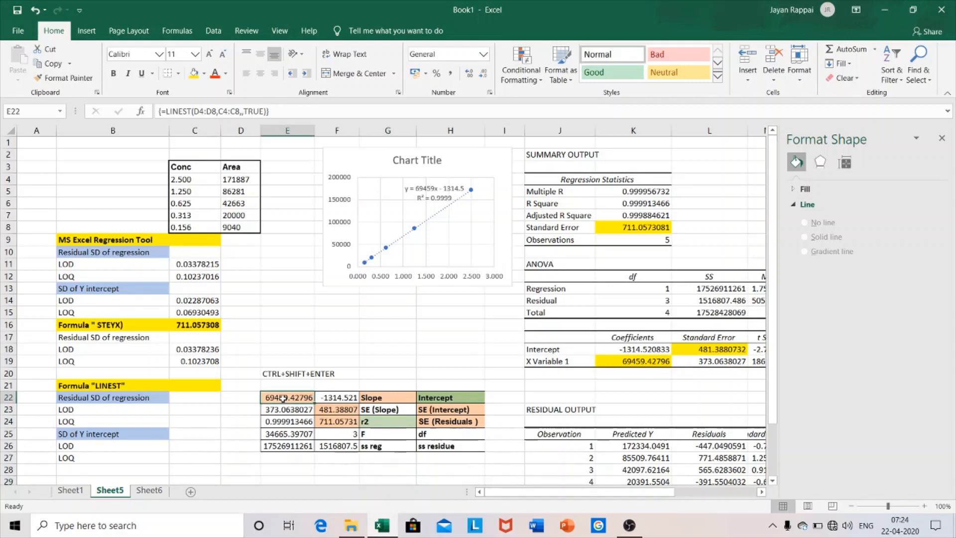
{"action": "left_click", "coordinate": [332, 398]}
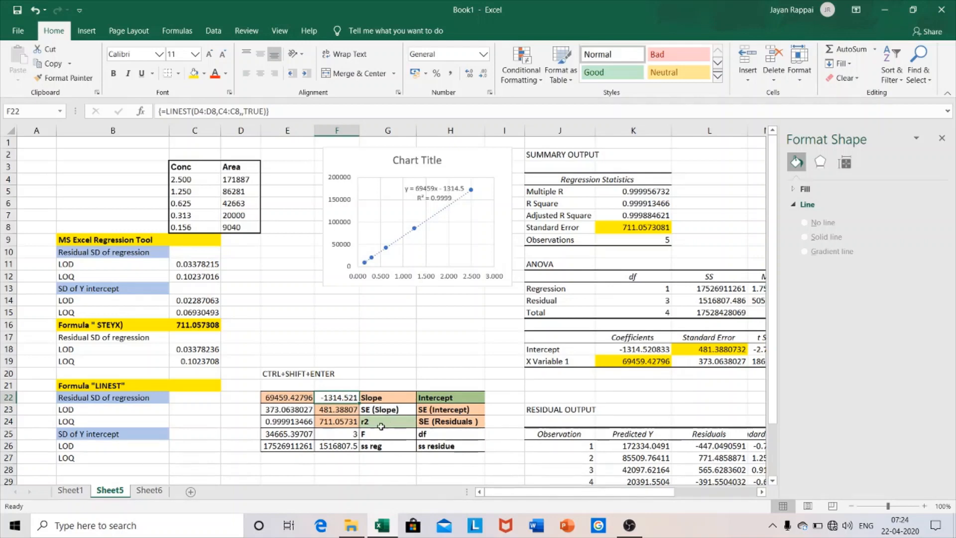
{"action": "left_click", "coordinate": [440, 410]}
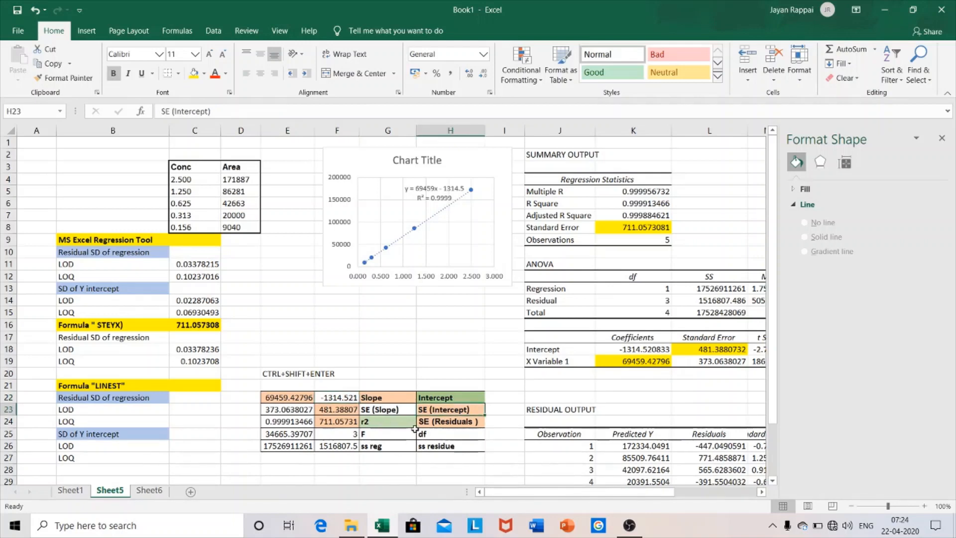
{"action": "left_click", "coordinate": [340, 410]}
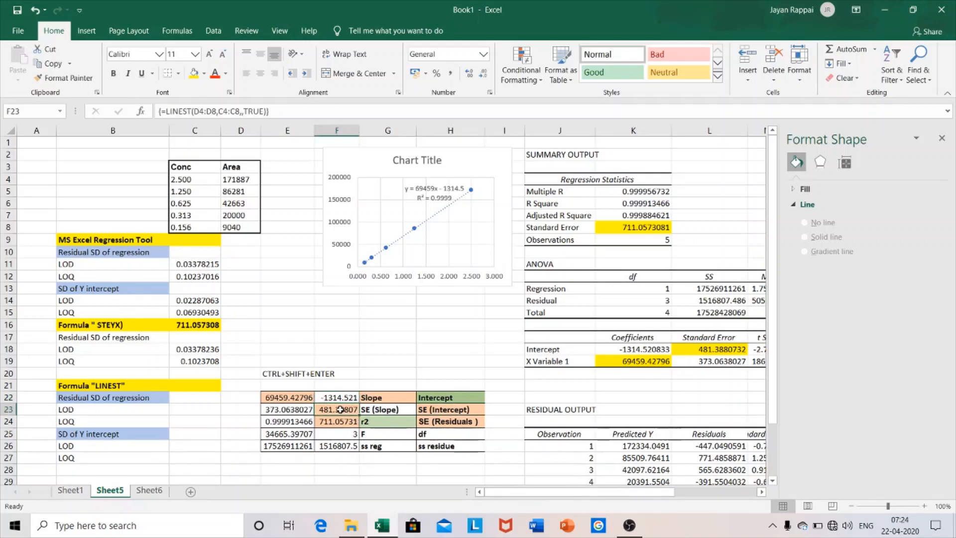
{"action": "left_click", "coordinate": [721, 349]}
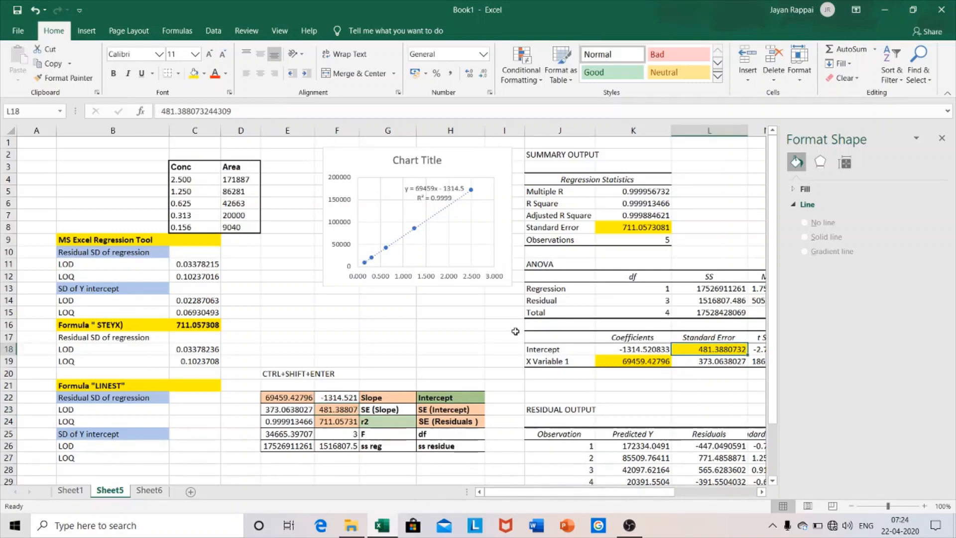
{"action": "left_click", "coordinate": [444, 424]}
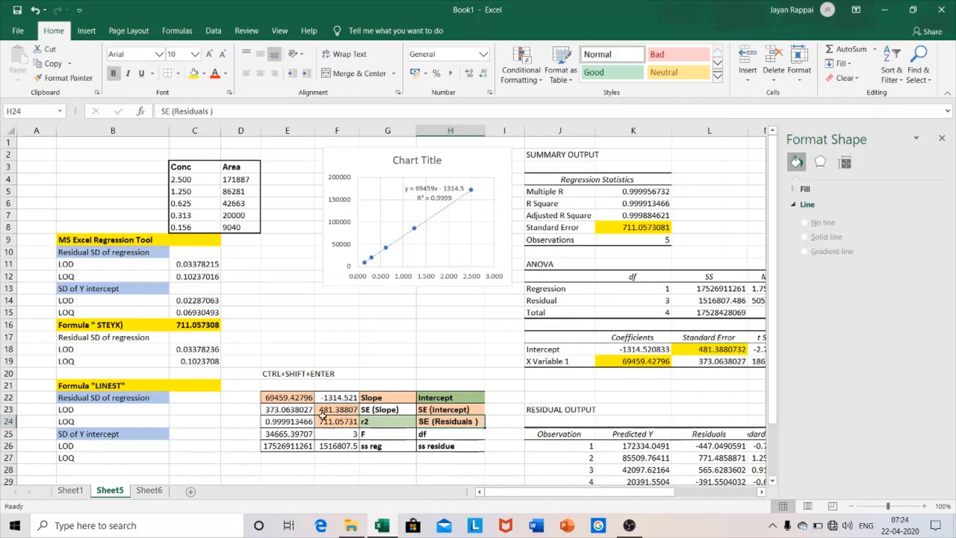
{"action": "left_click", "coordinate": [331, 418]}
{"action": "left_click", "coordinate": [286, 420]}
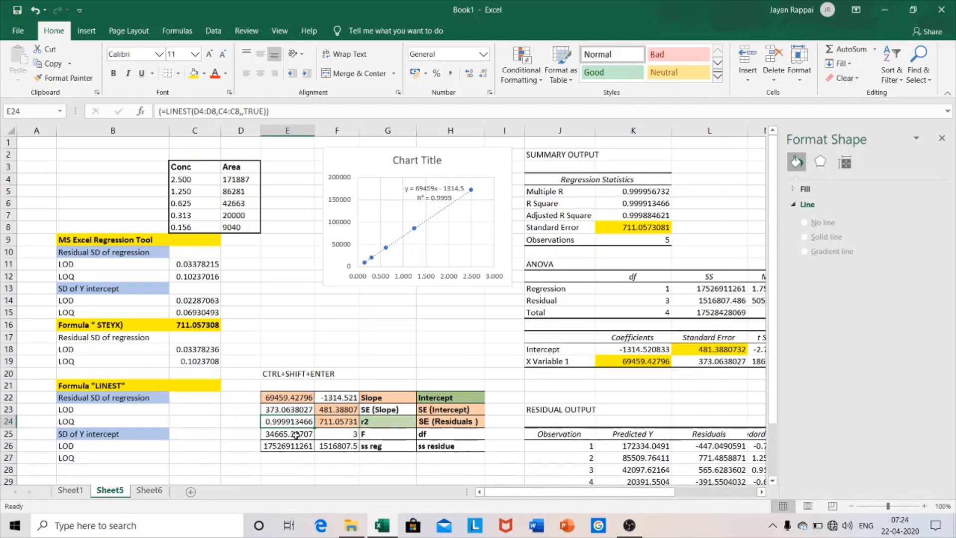
{"action": "left_click", "coordinate": [294, 433]}
{"action": "left_click", "coordinate": [367, 436]}
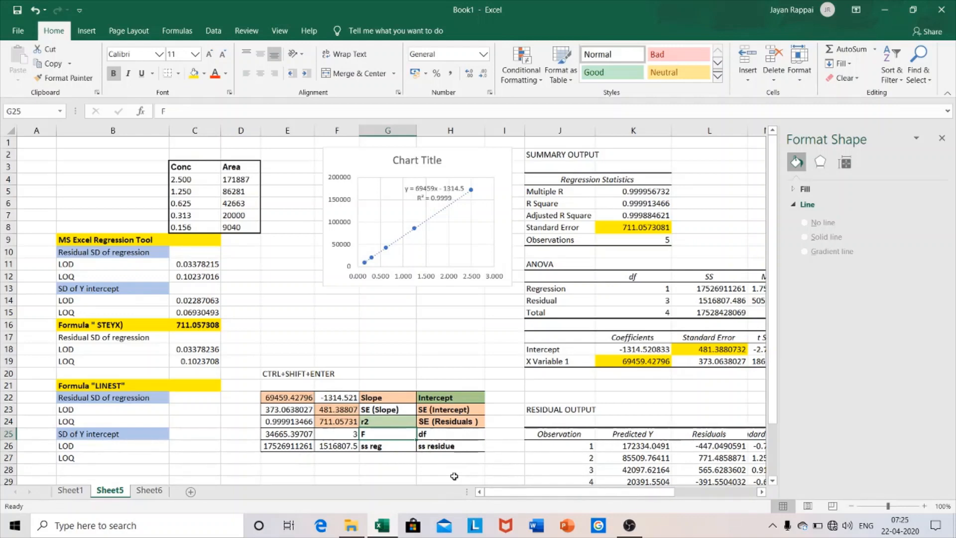
Calculate the LINEST section's residual SD LOD in C23 with the formula =3.3*F24/E22.
{"action": "left_click", "coordinate": [181, 412]}
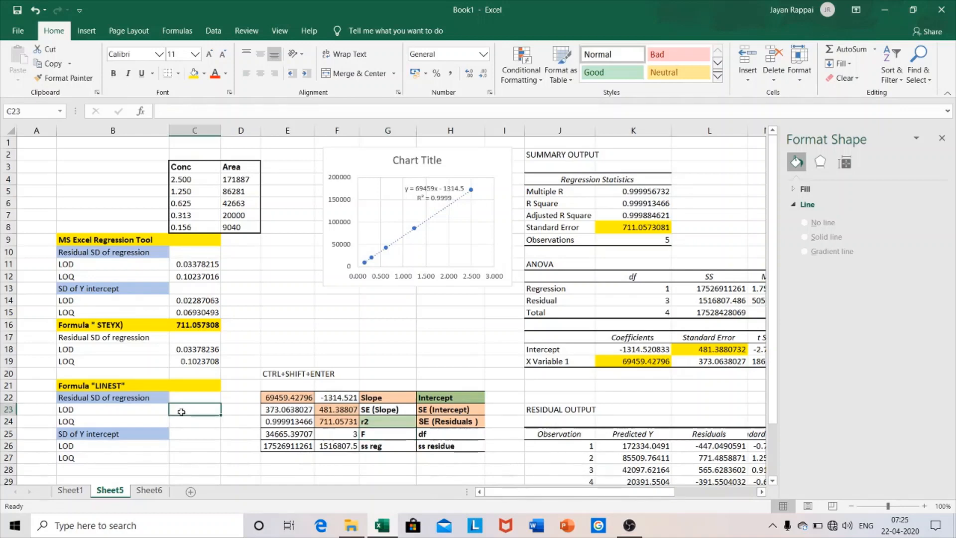
{"action": "type", "text": "=3.3"}
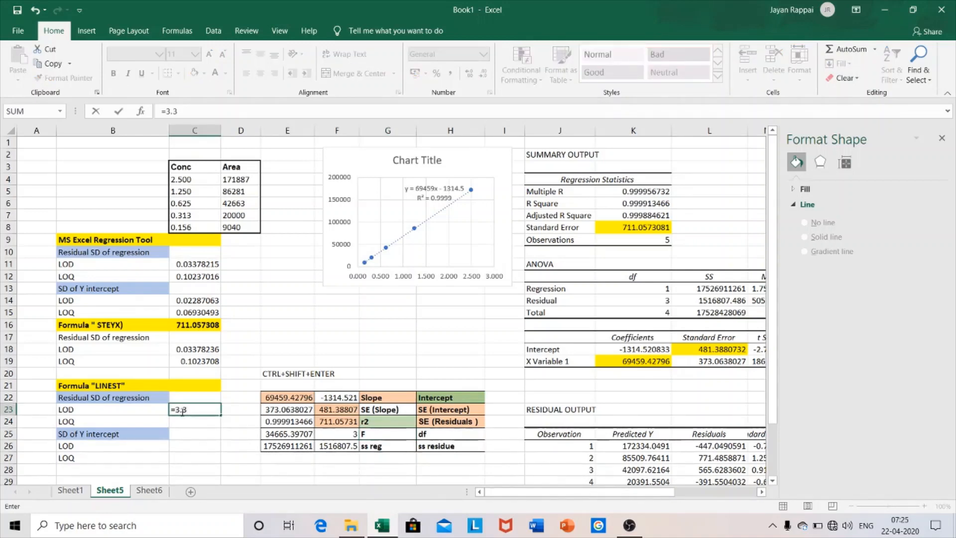
{"action": "type", "text": "*"}
{"action": "left_click", "coordinate": [343, 422]}
{"action": "type", "text": "/"}
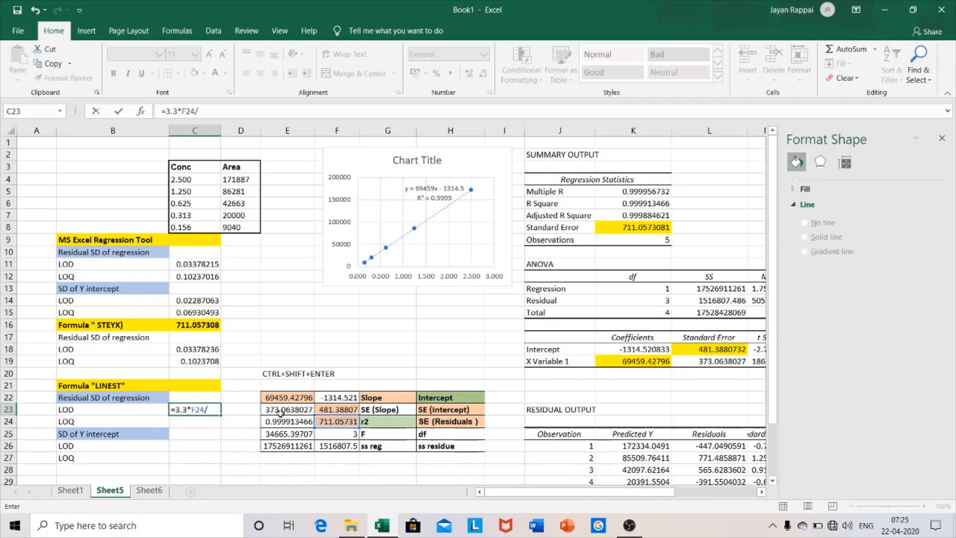
{"action": "left_click", "coordinate": [287, 396]}
{"action": "key", "text": "Return"}
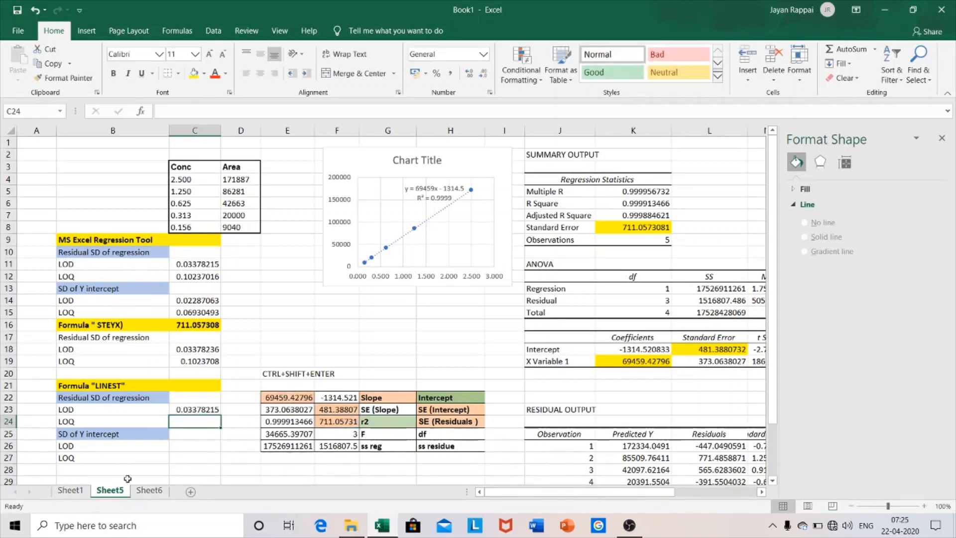
Calculate the LINEST section's residual SD LOQ in C24 with the formula =10*F24/E22.
{"action": "type", "text": "=1"}
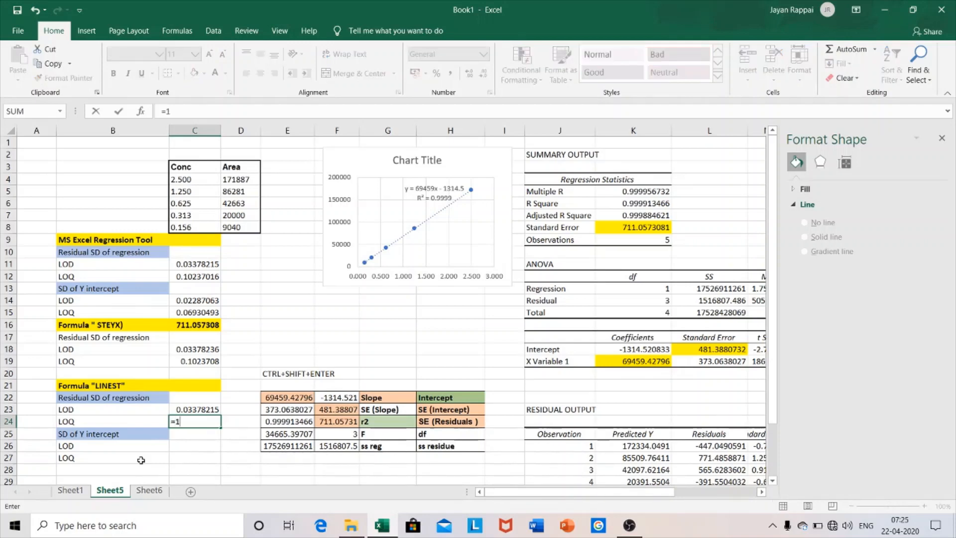
{"action": "type", "text": "0*"}
{"action": "left_click", "coordinate": [344, 421]}
{"action": "type", "text": "/"}
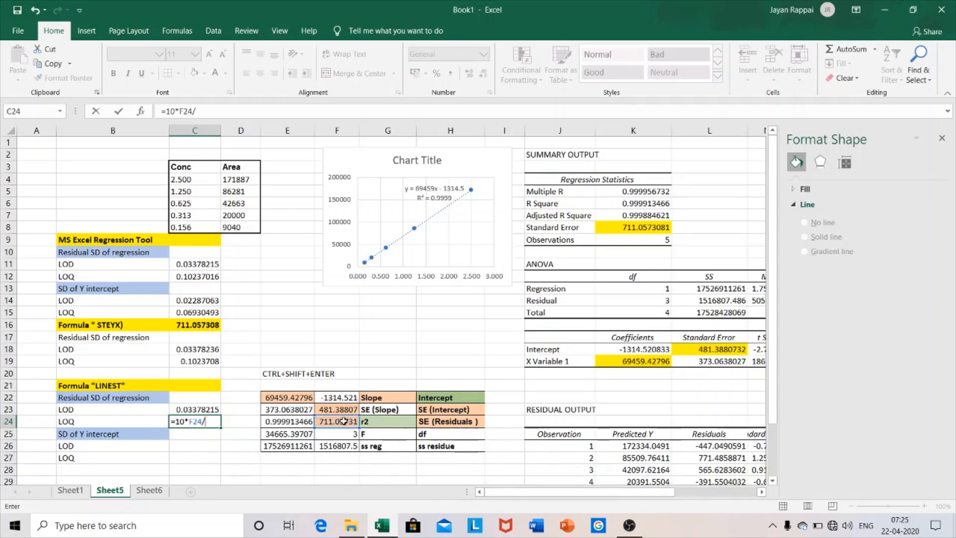
{"action": "left_click", "coordinate": [293, 386]}
{"action": "left_click", "coordinate": [294, 397]}
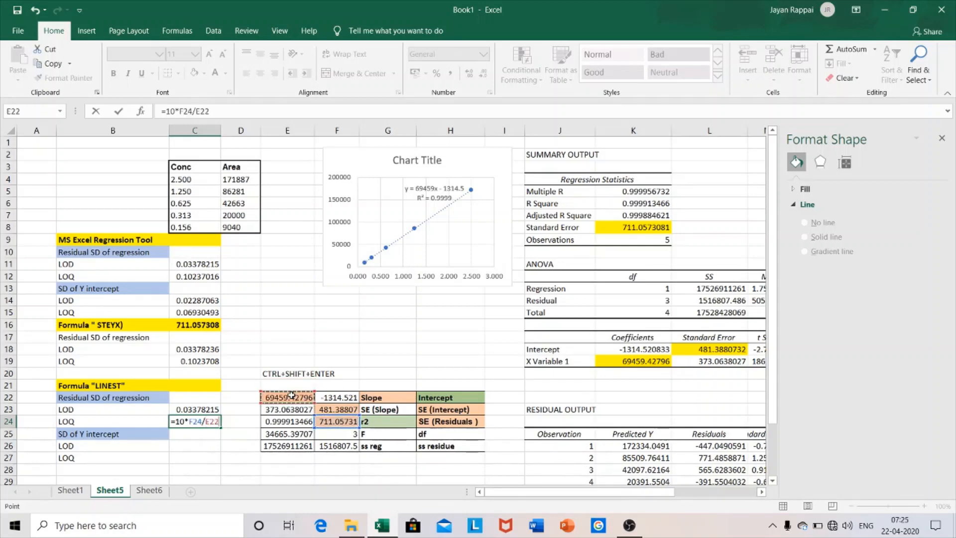
{"action": "key", "text": "Return"}
Calculate the LOD from the LINEST SD of Y intercept in C26 with the formula =3.3*F23/E22.
{"action": "left_click", "coordinate": [179, 447]}
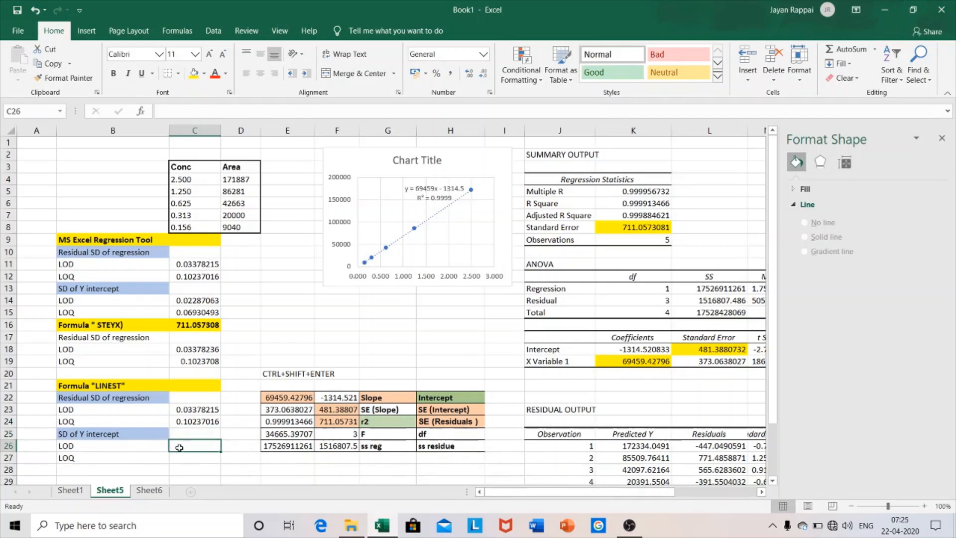
{"action": "type", "text": "=3"}
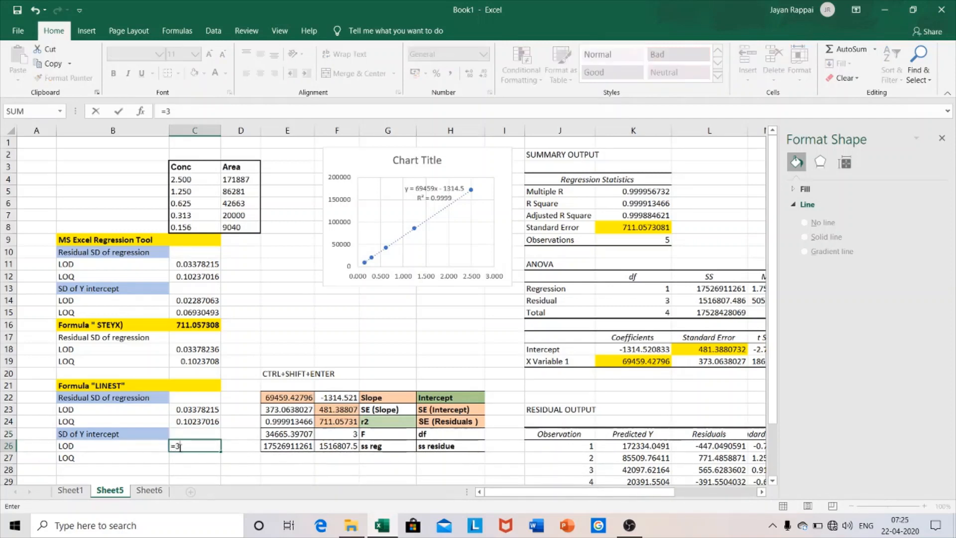
{"action": "type", "text": ".3*"}
{"action": "left_click", "coordinate": [350, 409]}
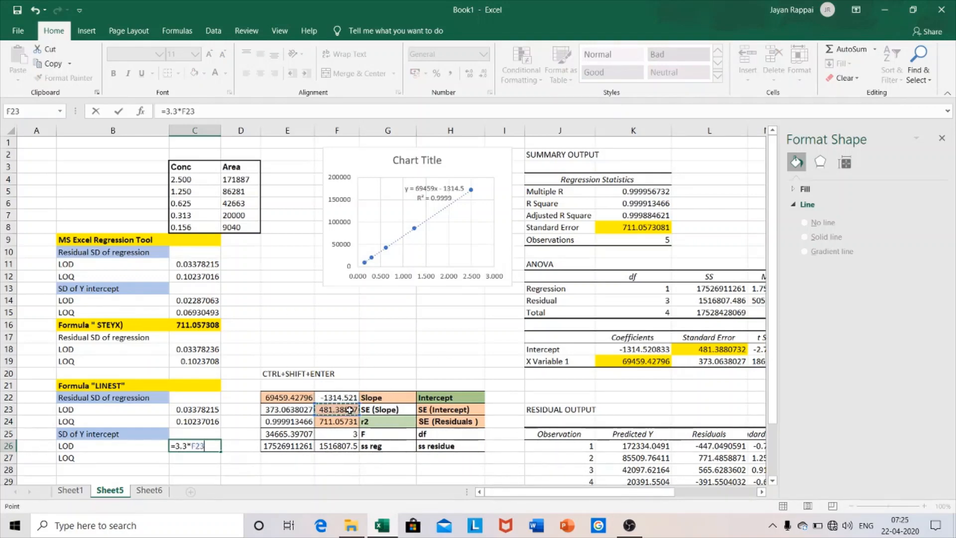
{"action": "type", "text": "/"}
{"action": "left_click", "coordinate": [280, 397]}
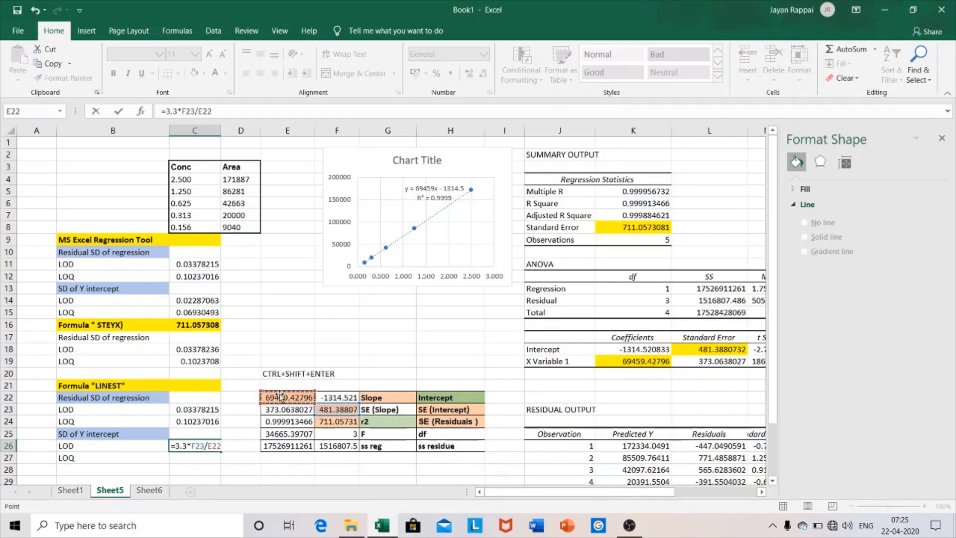
{"action": "key", "text": "Return"}
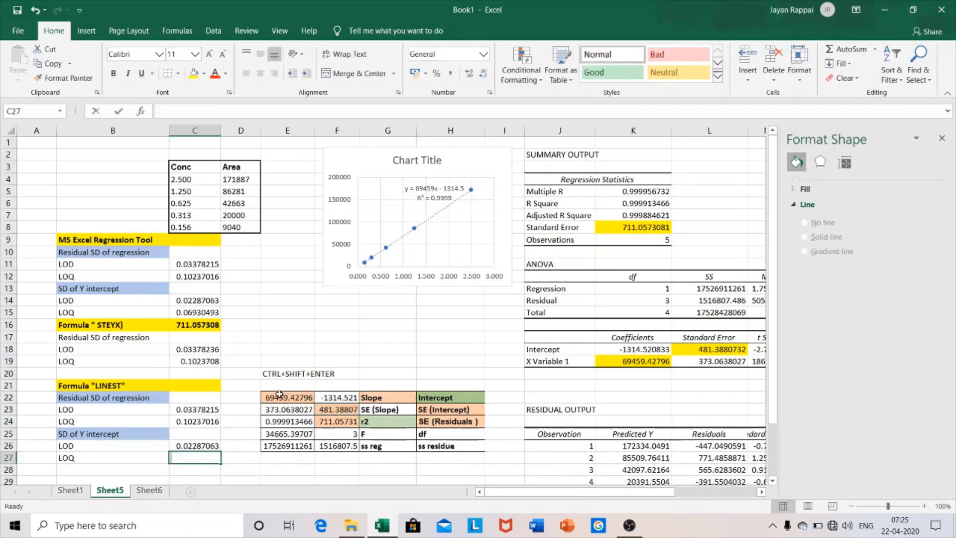
Calculate the LOQ from the LINEST SD of Y intercept in C27 with the formula =10*F23/E22.
{"action": "type", "text": "=10*"}
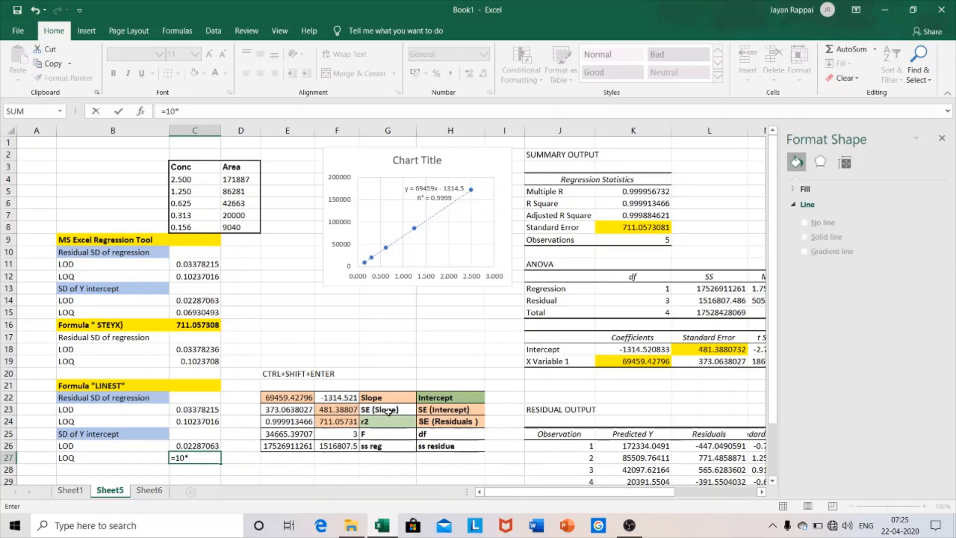
{"action": "left_click", "coordinate": [340, 410]}
{"action": "type", "text": "/"}
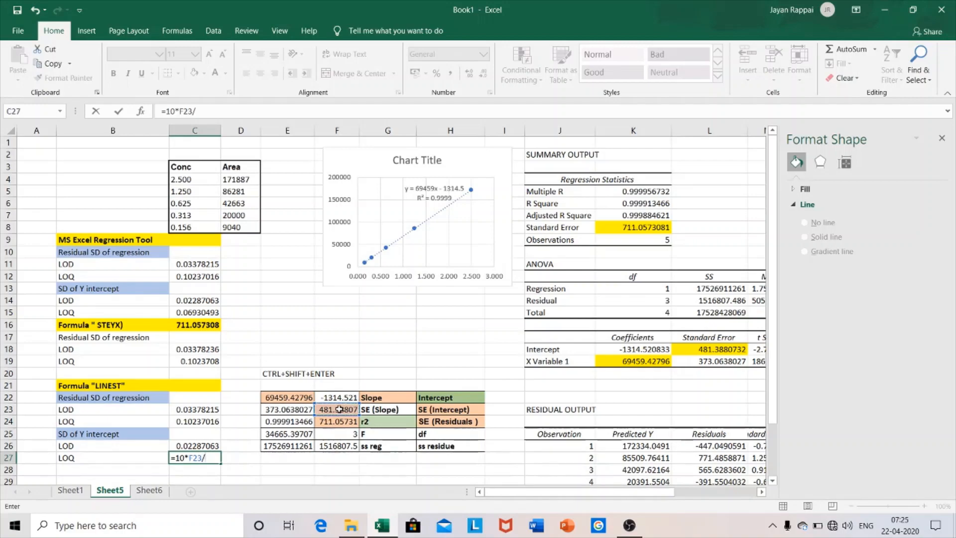
{"action": "left_click", "coordinate": [300, 402]}
{"action": "key", "text": "Return"}
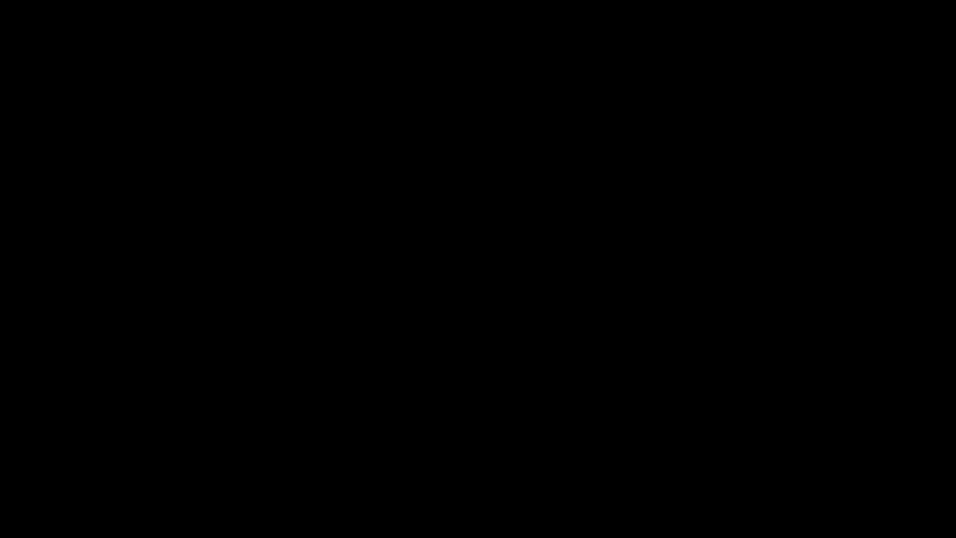